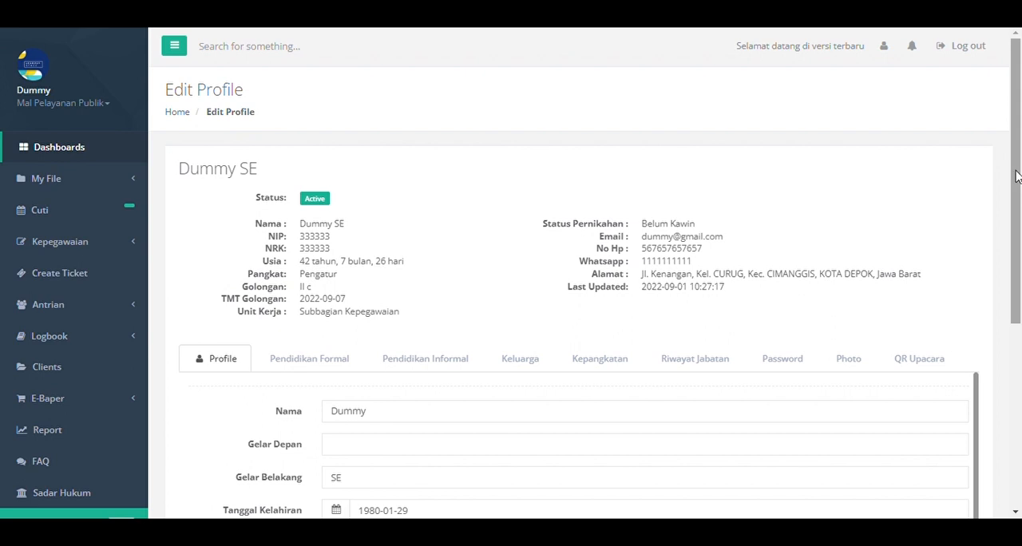
# Review the Profile form from the personal data to the employment details, including the available Unit Kerja options.
pyautogui.moveTo(1016, 176); pyautogui.dragTo(1020, 266)
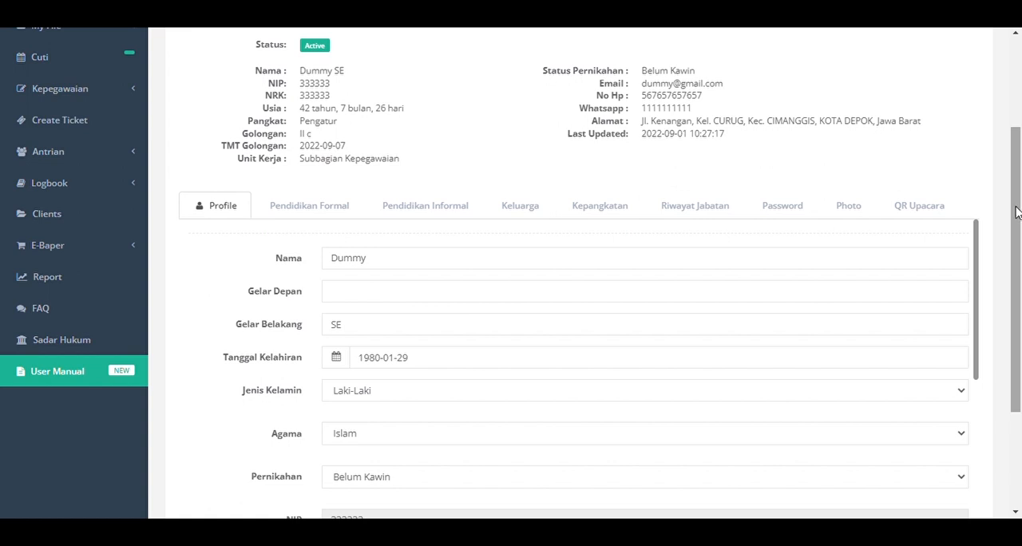
pyautogui.moveTo(1016, 211); pyautogui.dragTo(1018, 240)
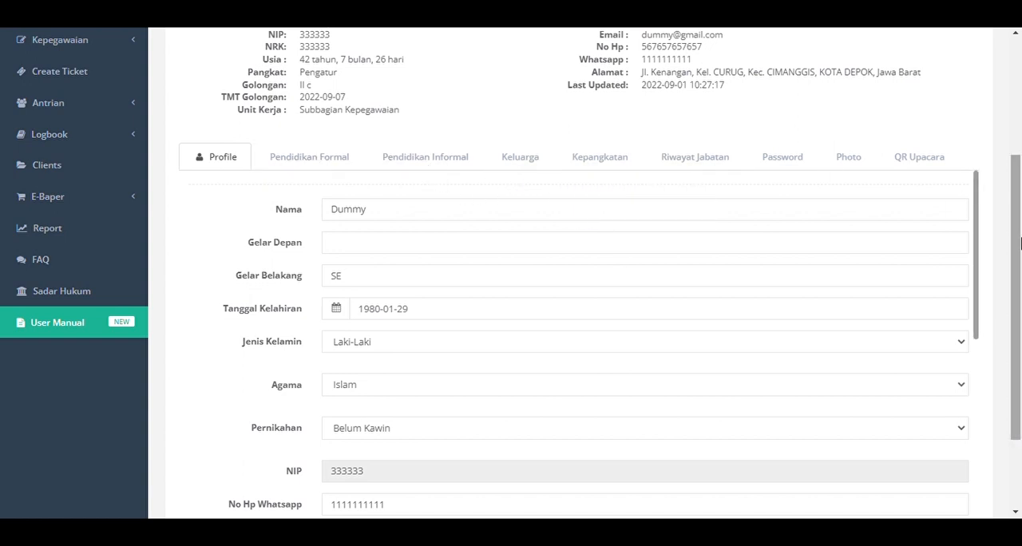
pyautogui.moveTo(1018, 227); pyautogui.dragTo(1018, 250)
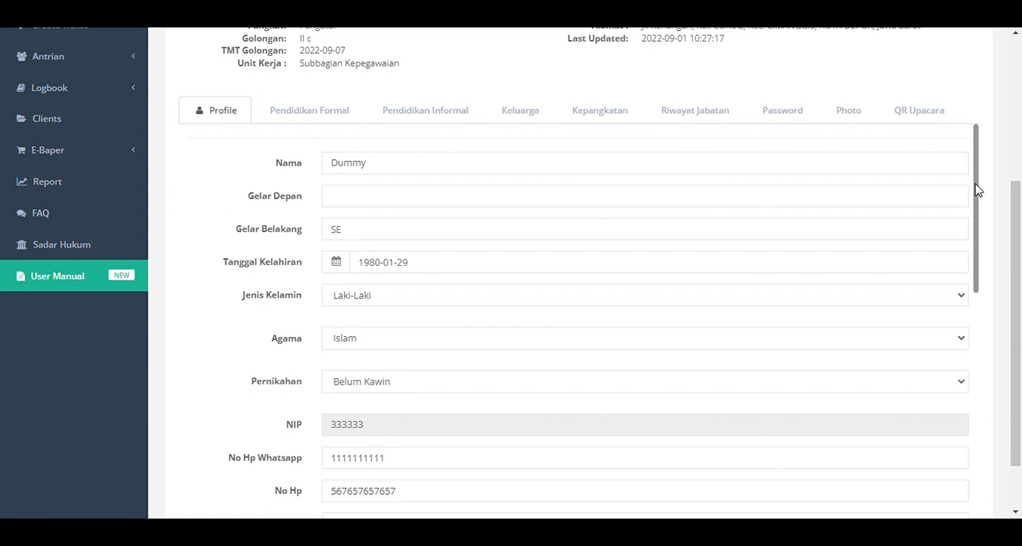
pyautogui.moveTo(978, 190); pyautogui.dragTo(1001, 421)
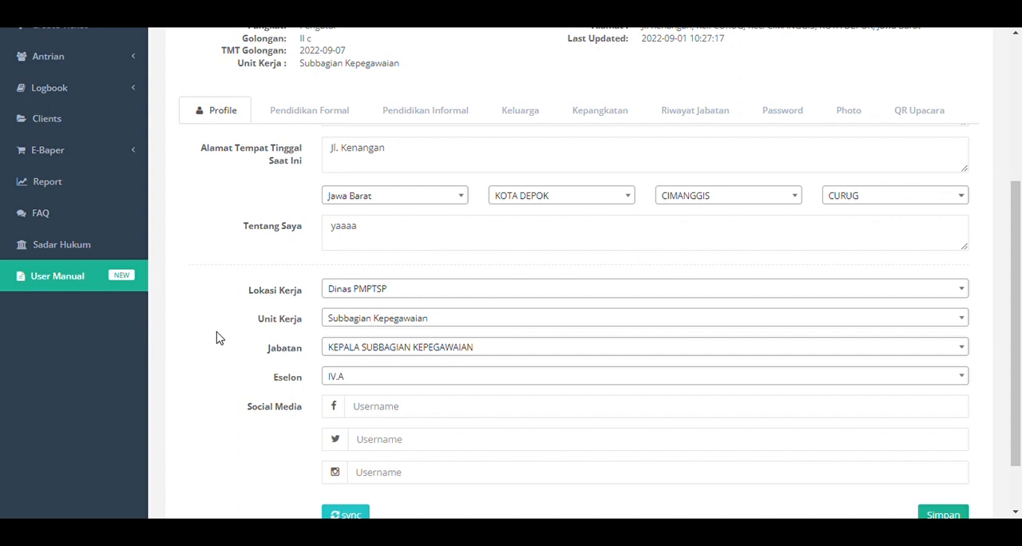
pyautogui.click(392, 329)
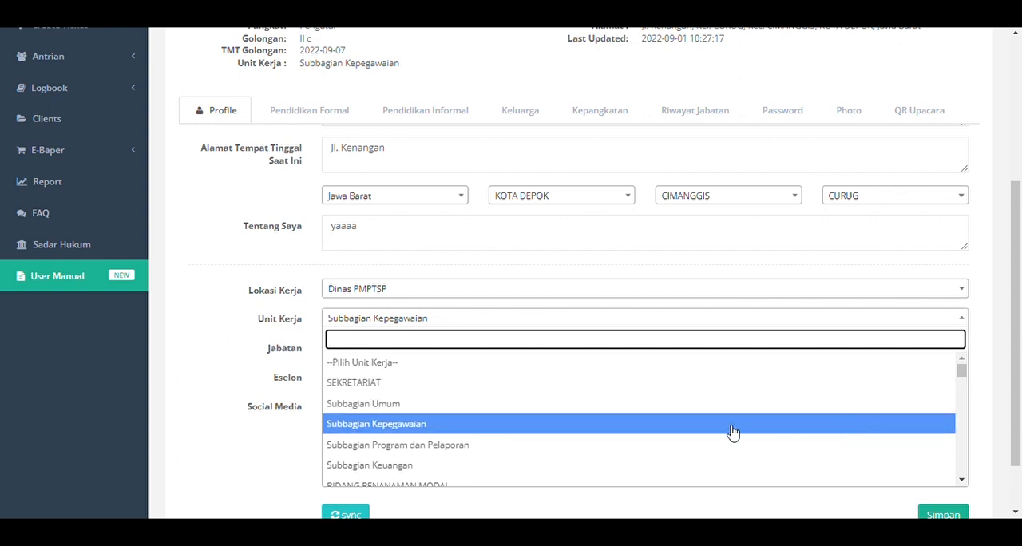
pyautogui.click(237, 338)
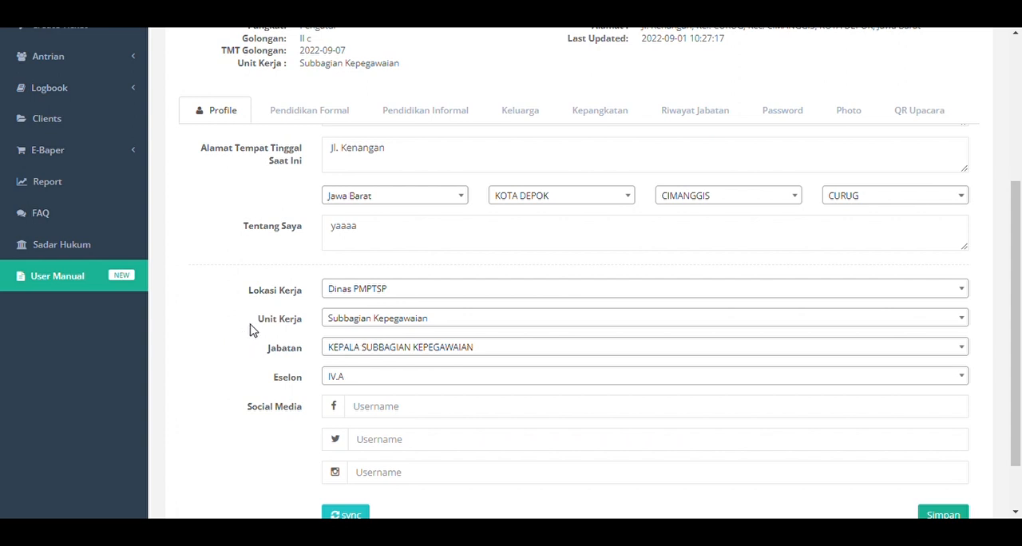
# Set both Lokasi Kerja and Unit Kerja in the profile's employment details to Kecamatan Gambir.
pyautogui.click(548, 292)
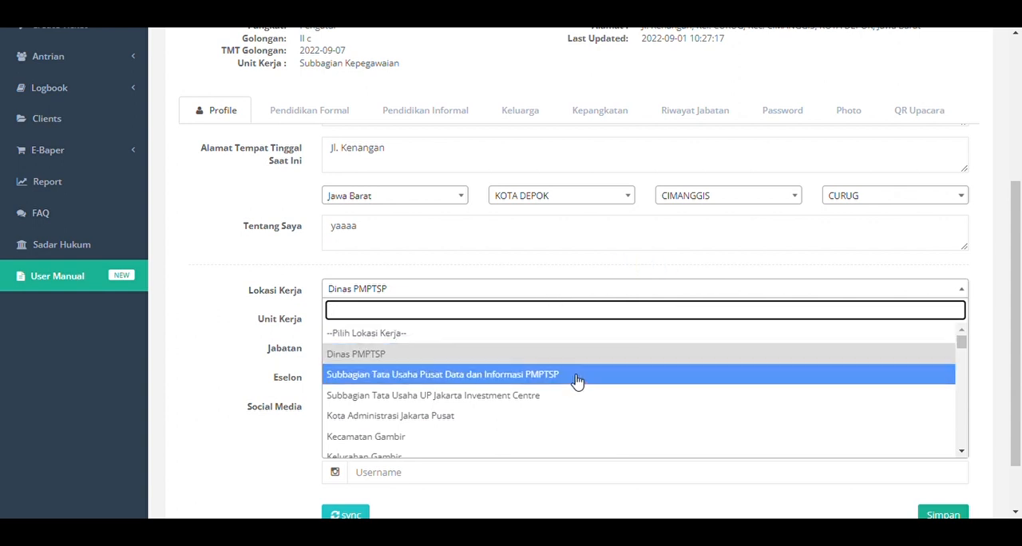
pyautogui.click(548, 436)
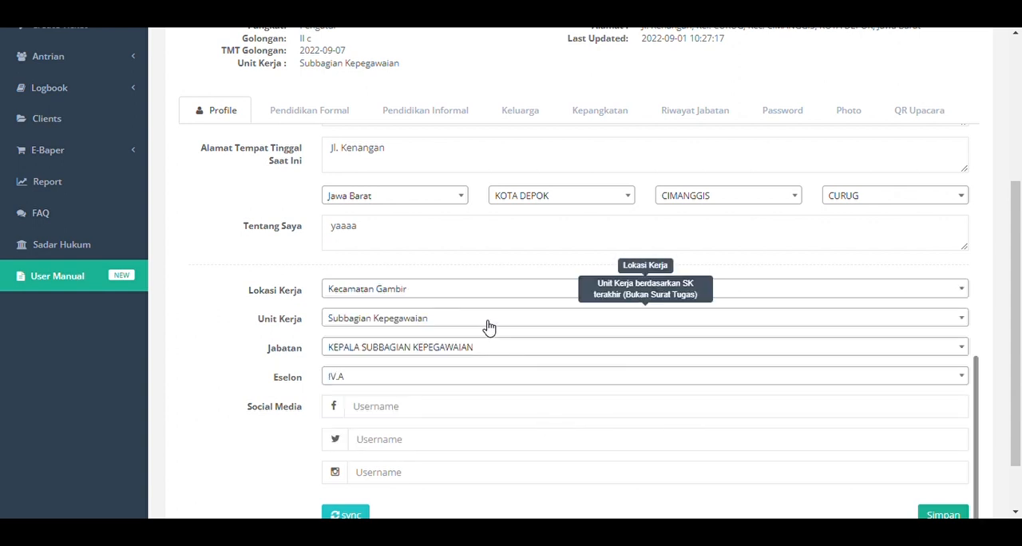
pyautogui.click(488, 318)
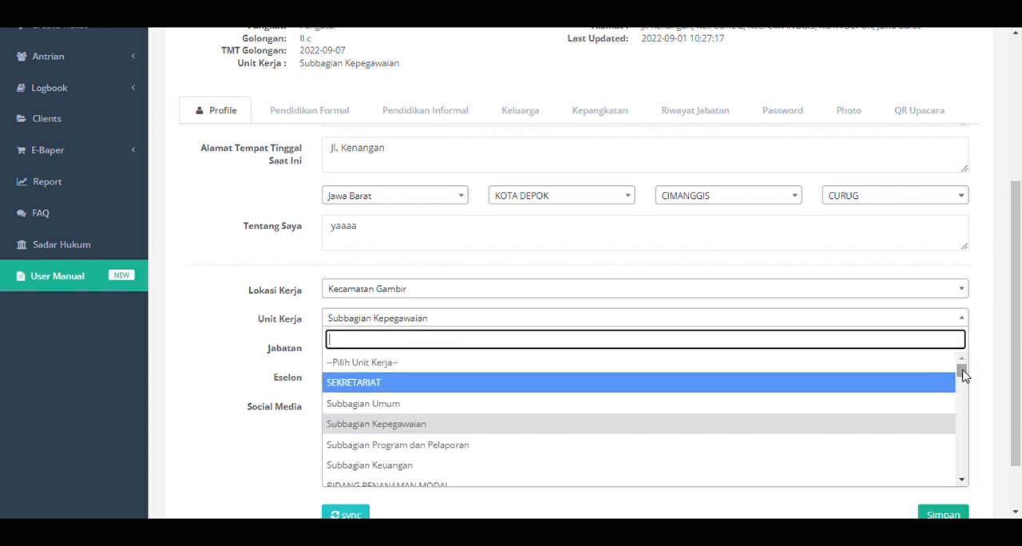
pyautogui.write('ke')
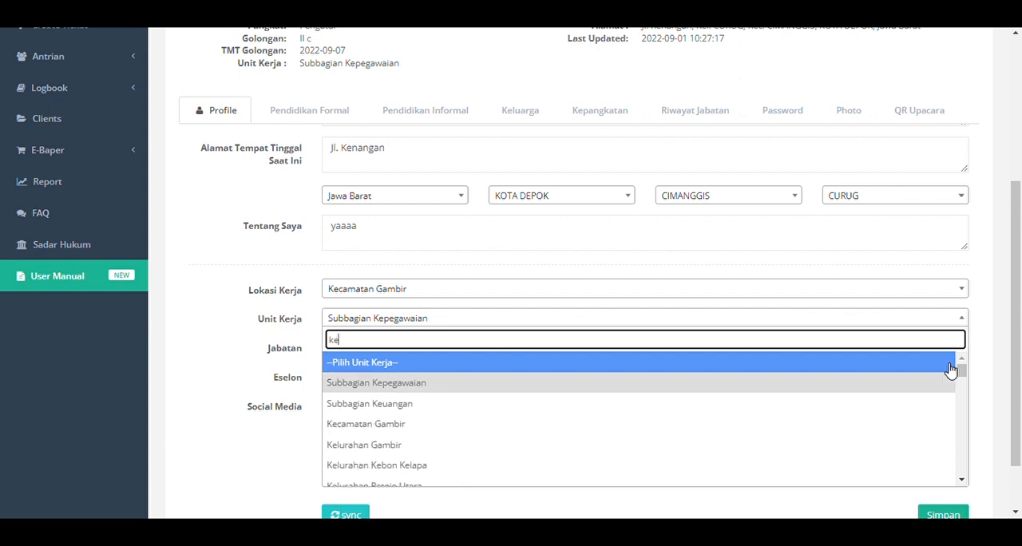
pyautogui.write('camatan gam')
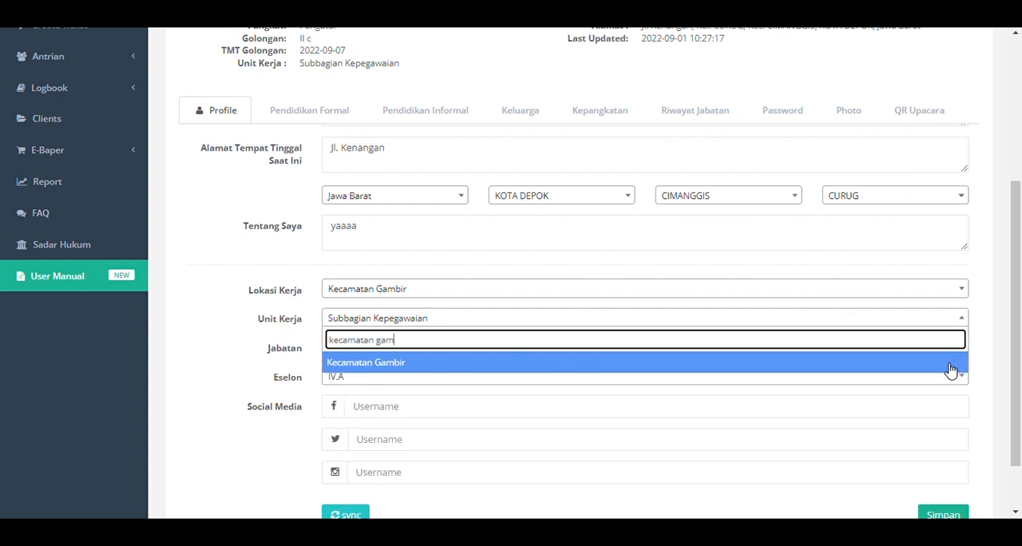
pyautogui.click(417, 366)
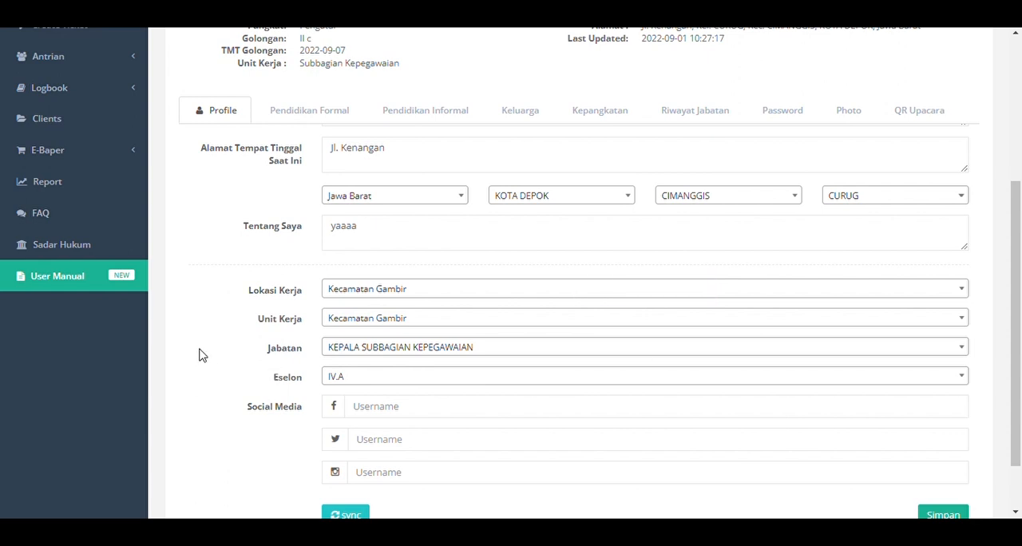
# Examine the available Eselon options in the employment details, leaving the list without choosing one.
pyautogui.scroll(-1, 201, 354)
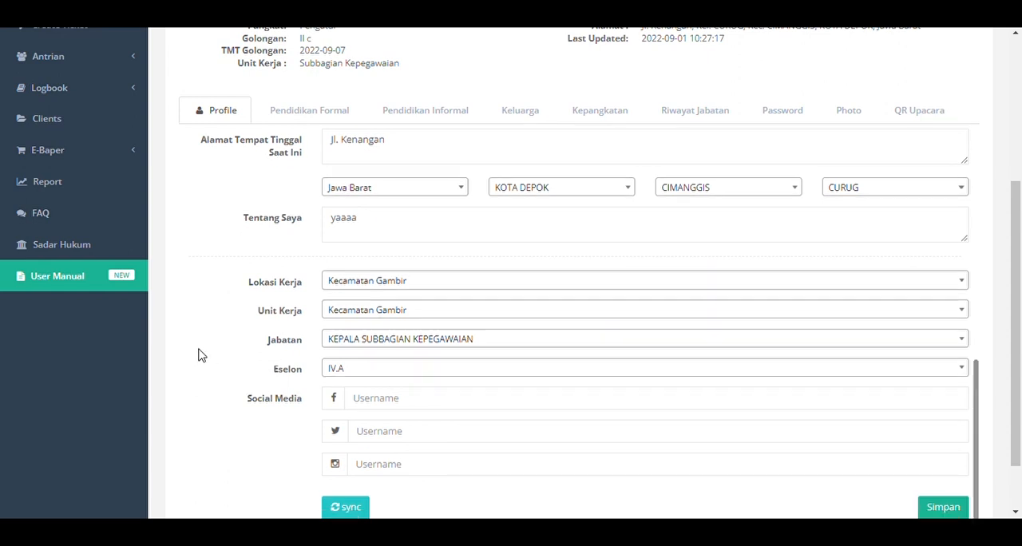
pyautogui.click(402, 369)
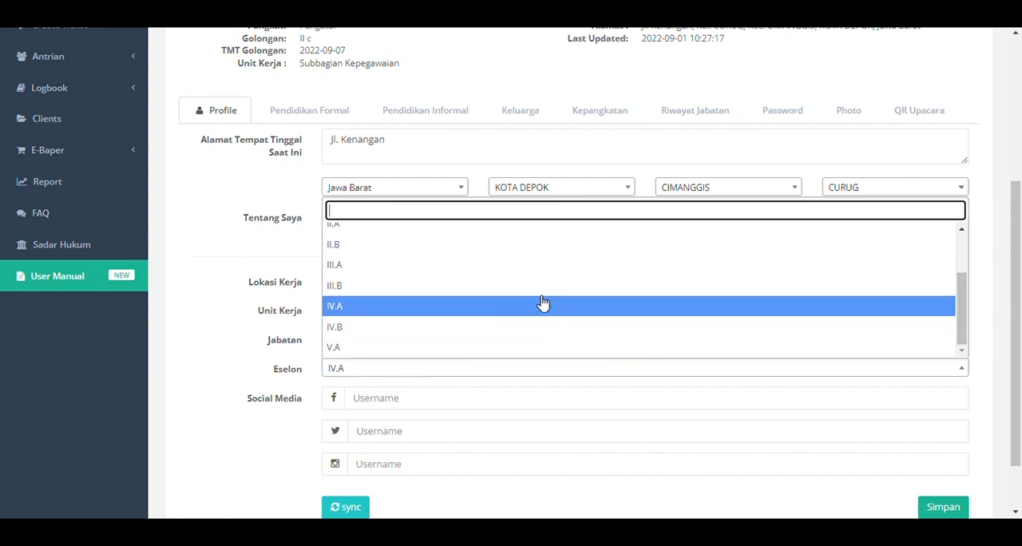
pyautogui.scroll(3, 543, 304)
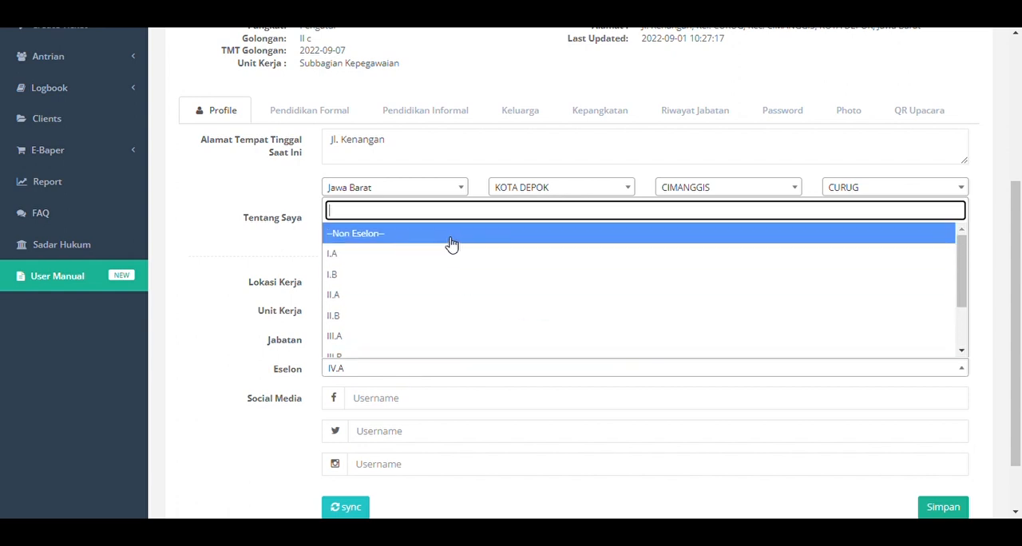
pyautogui.click(251, 341)
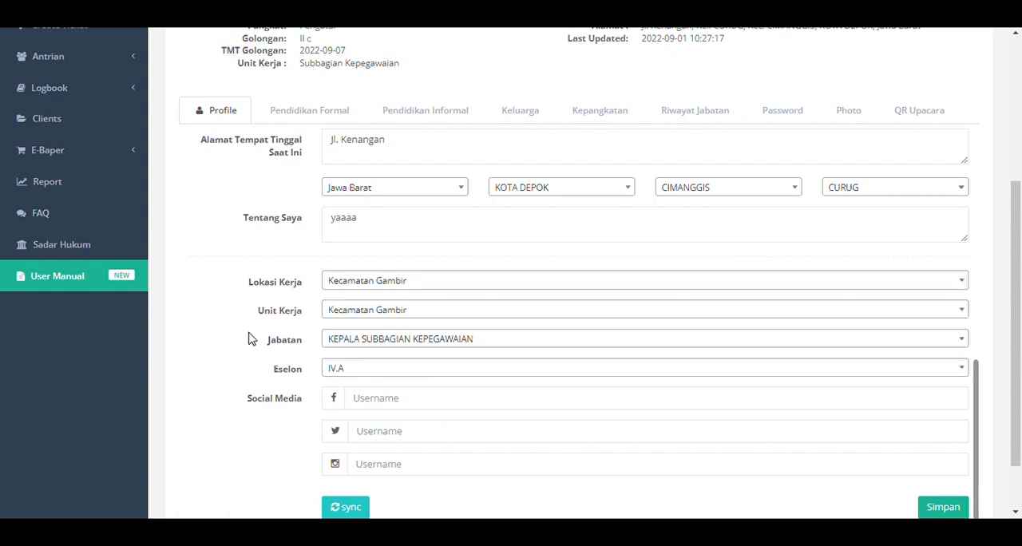
# Set the current residence's region to Jawa Barat, KABUPATEN BOGOR, district GUNUNG PUTRI and village BOJONG KULUR.
pyautogui.moveTo(1020, 310); pyautogui.dragTo(1018, 328)
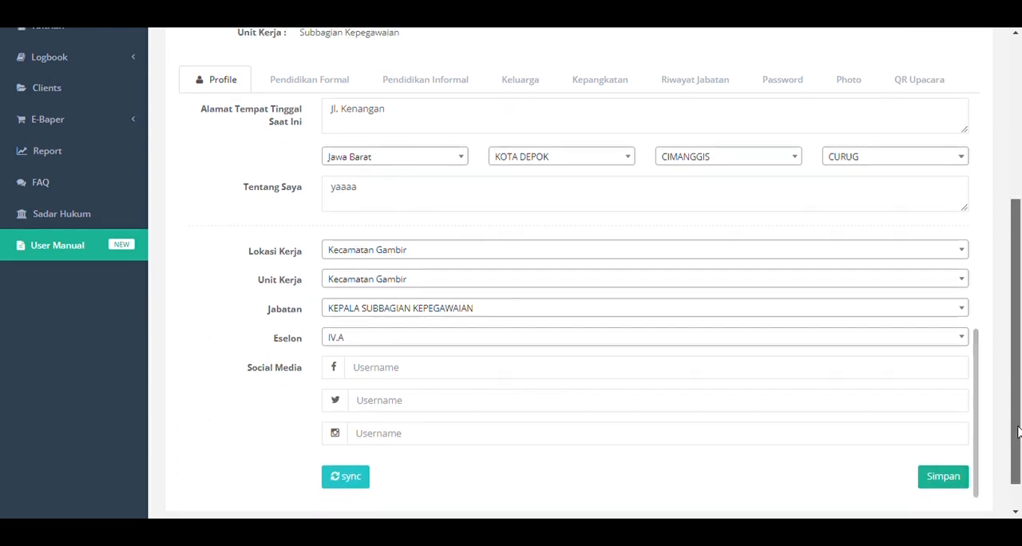
pyautogui.scroll(1, 1017, 425)
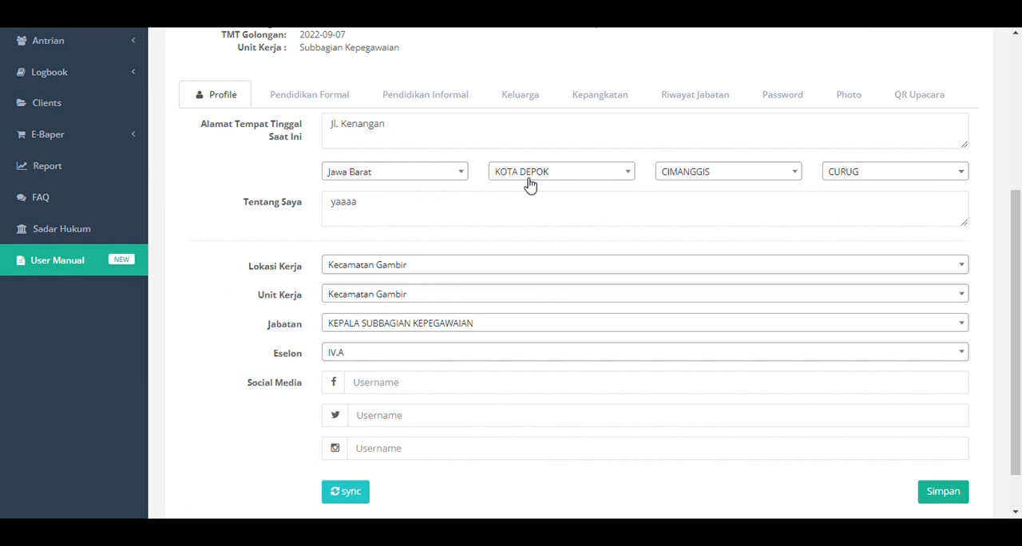
pyautogui.click(431, 180)
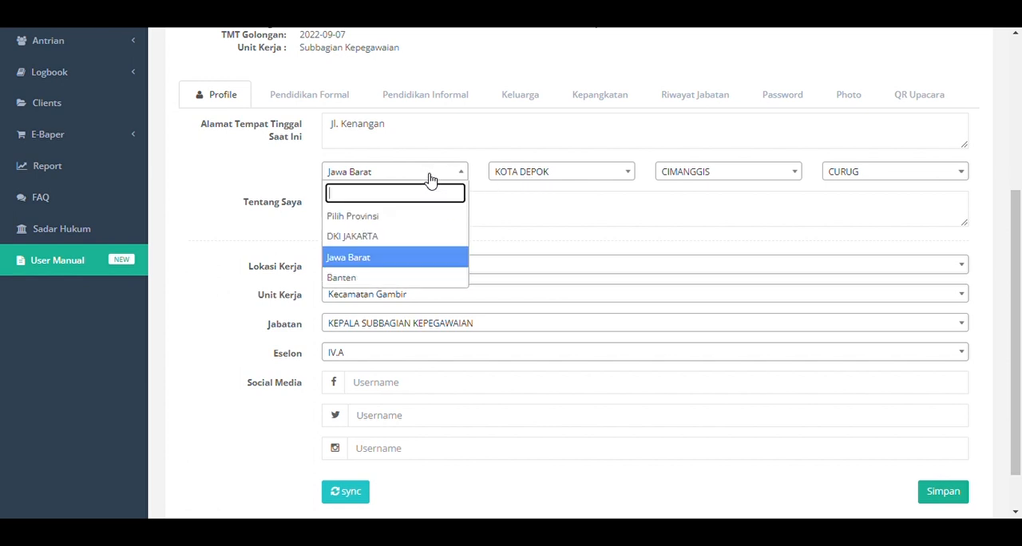
pyautogui.click(407, 238)
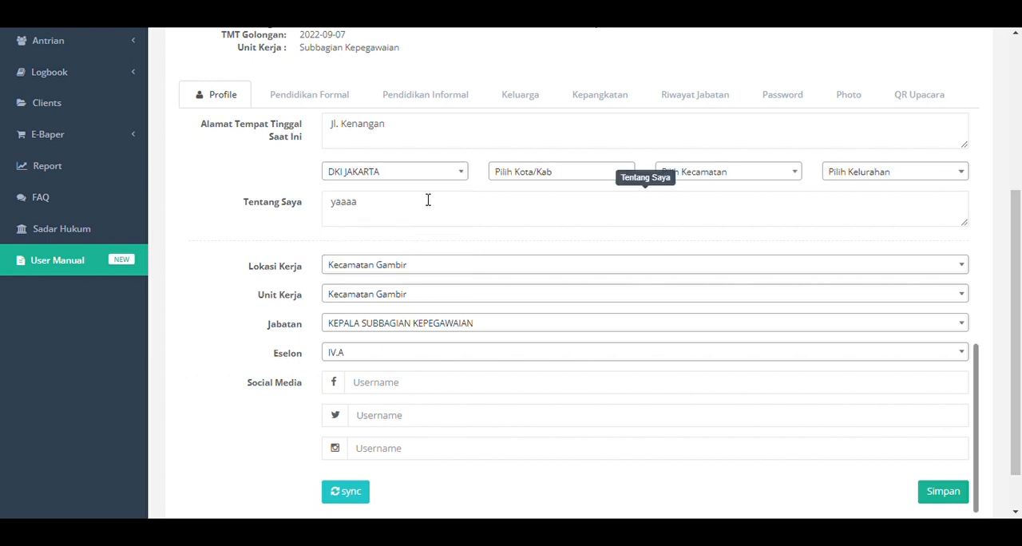
pyautogui.click(421, 174)
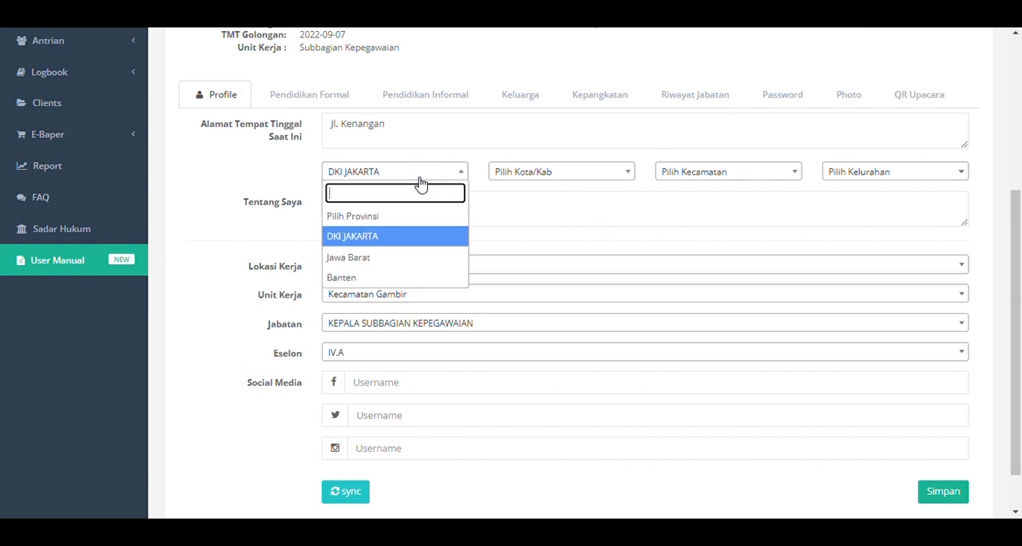
pyautogui.click(410, 260)
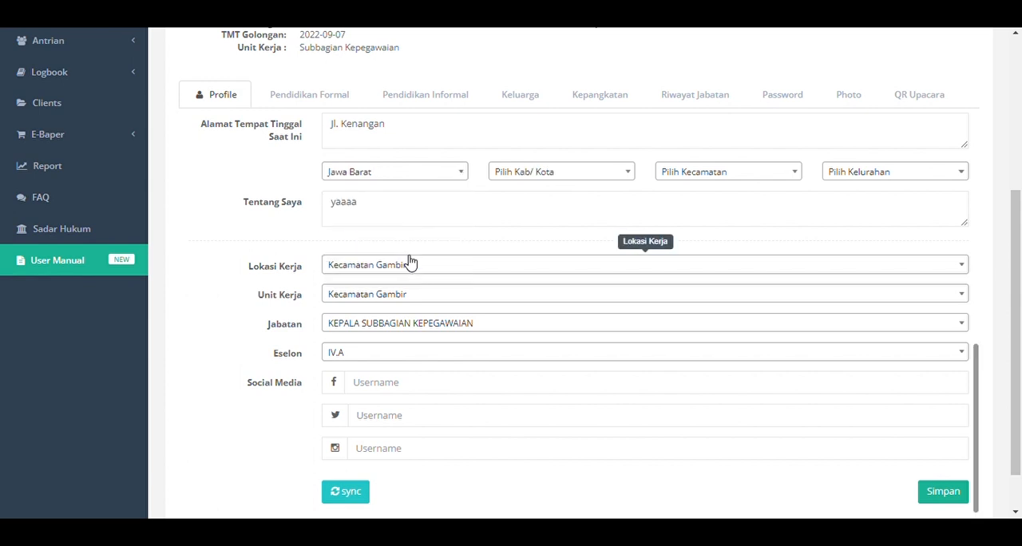
pyautogui.click(568, 182)
pyautogui.click(570, 232)
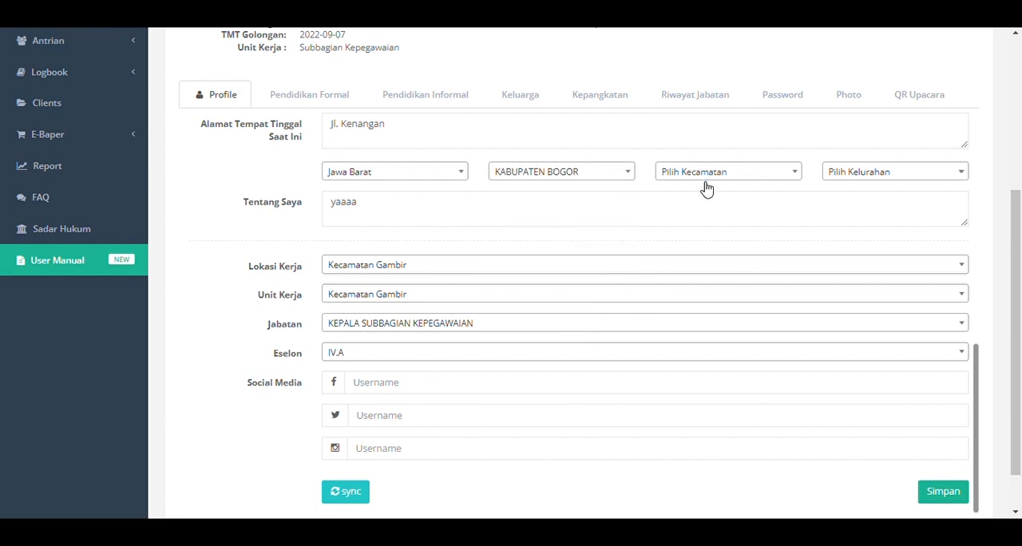
pyautogui.click(706, 184)
pyautogui.click(724, 255)
pyautogui.click(838, 176)
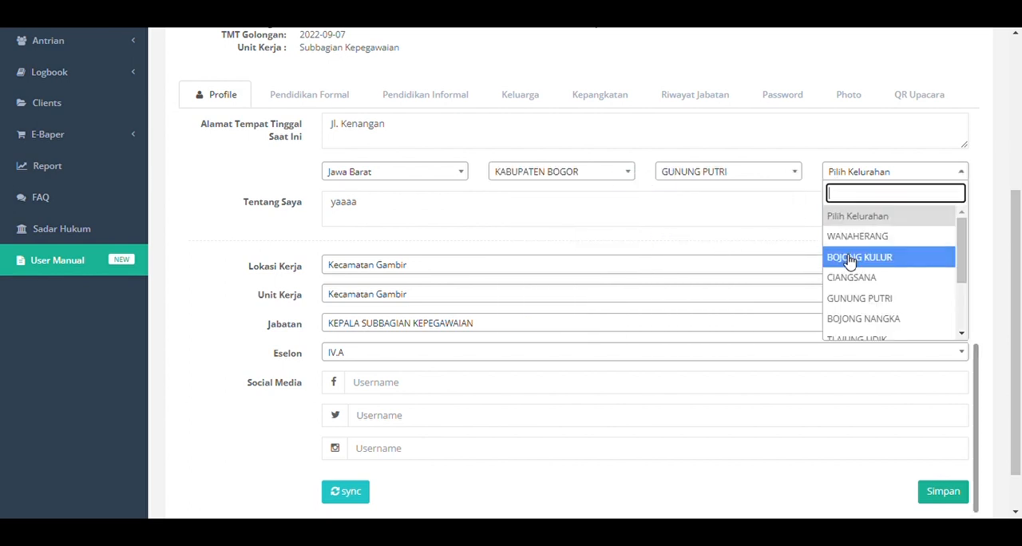
pyautogui.click(851, 261)
# Open a new Pendidikan Formal entry, examine its fields and the last-recognised-education option, and close it without inserting.
pyautogui.moveTo(1019, 364); pyautogui.dragTo(1021, 432)
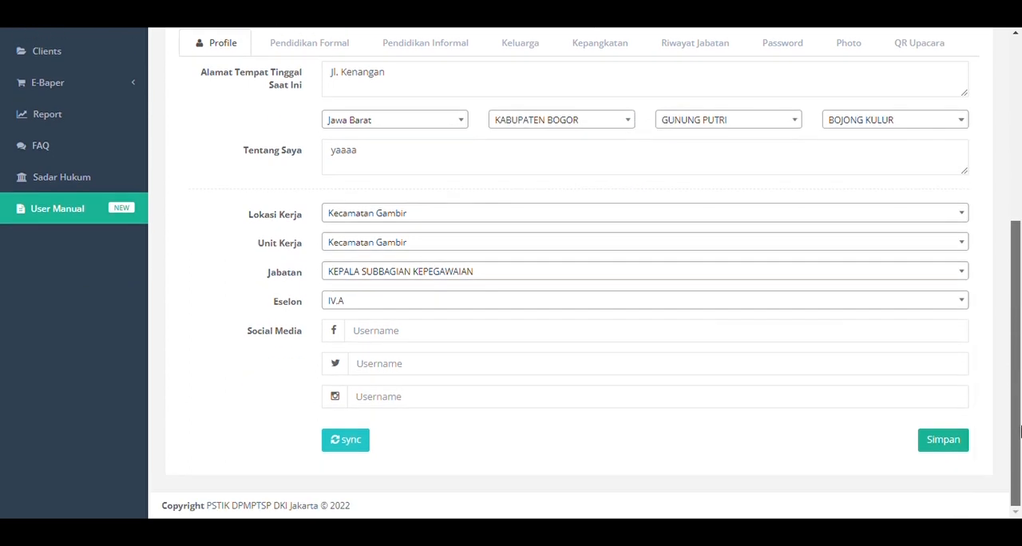
pyautogui.moveTo(1021, 396); pyautogui.dragTo(1021, 193)
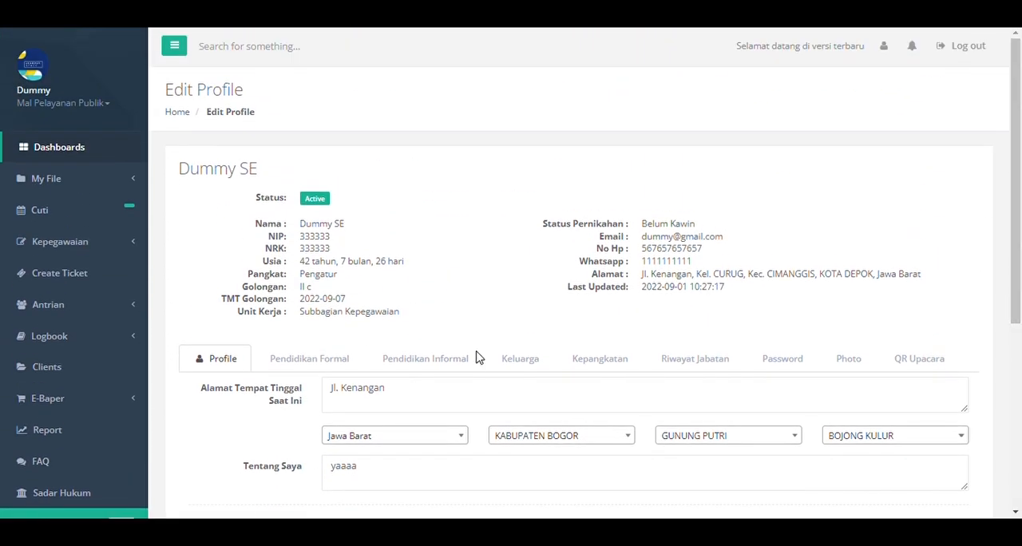
pyautogui.click(354, 361)
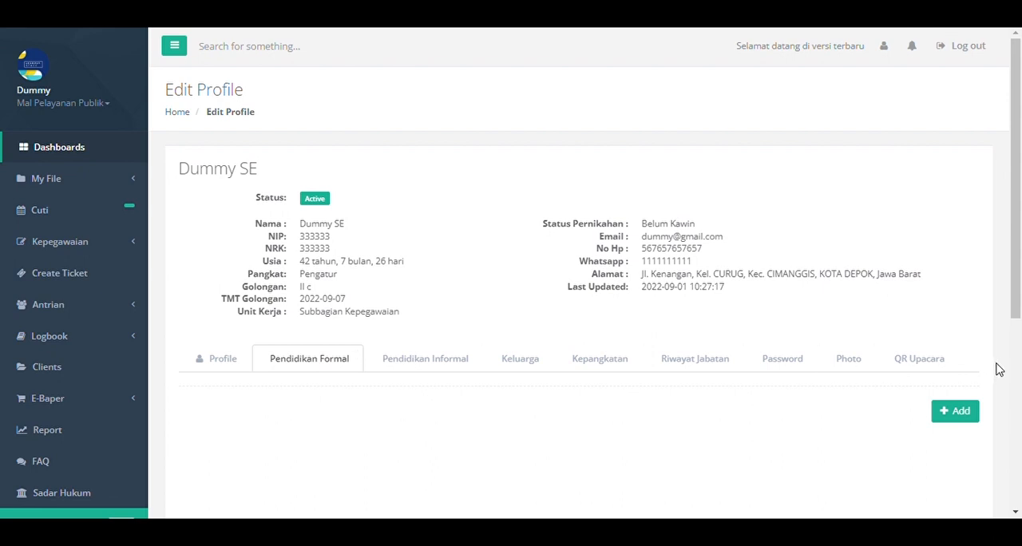
pyautogui.click(970, 412)
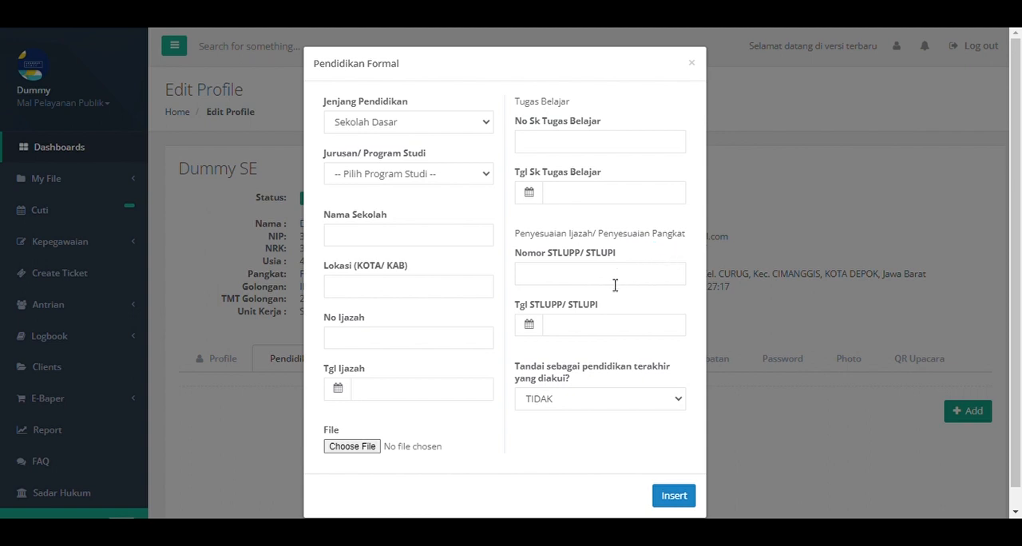
pyautogui.click(622, 404)
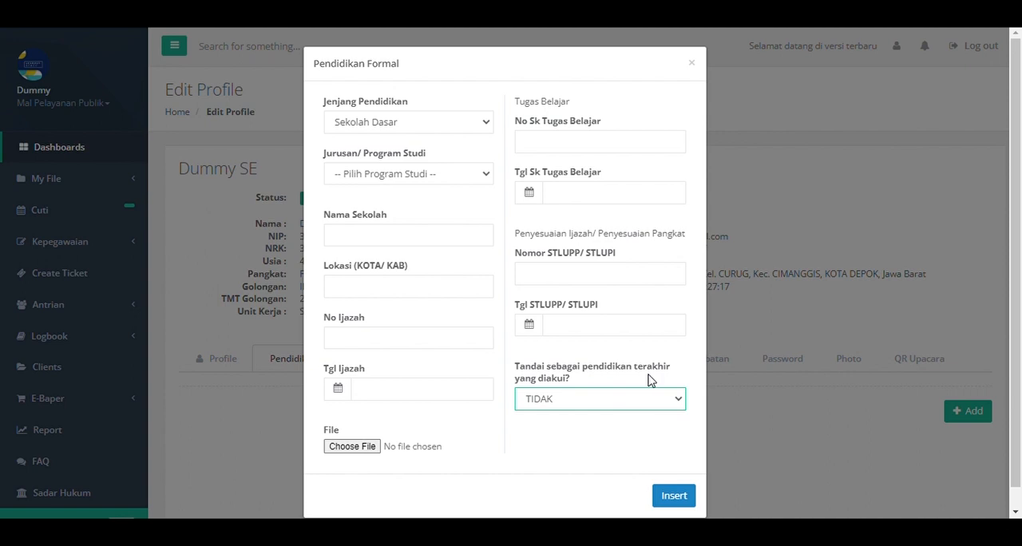
pyautogui.click(653, 370)
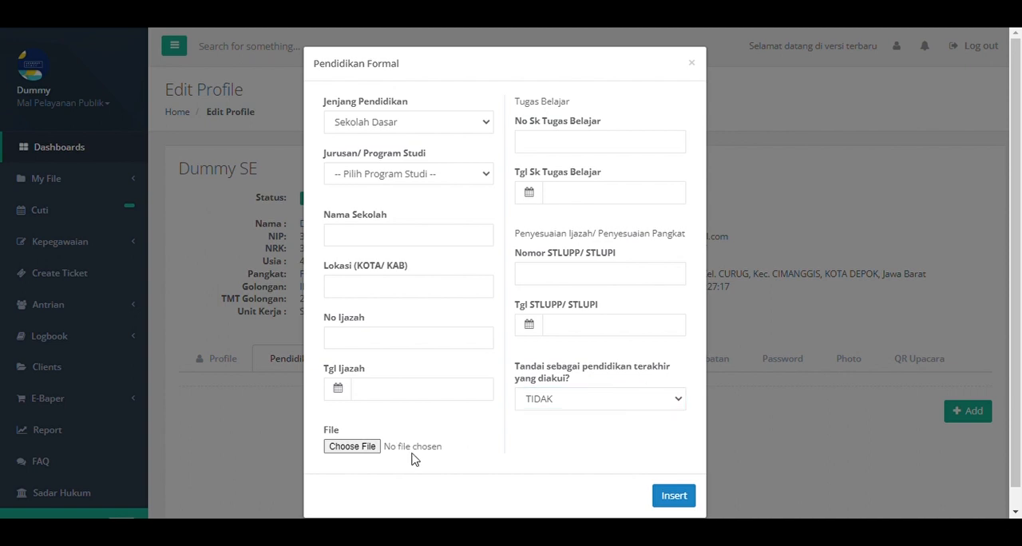
pyautogui.scroll(-1, 415, 456)
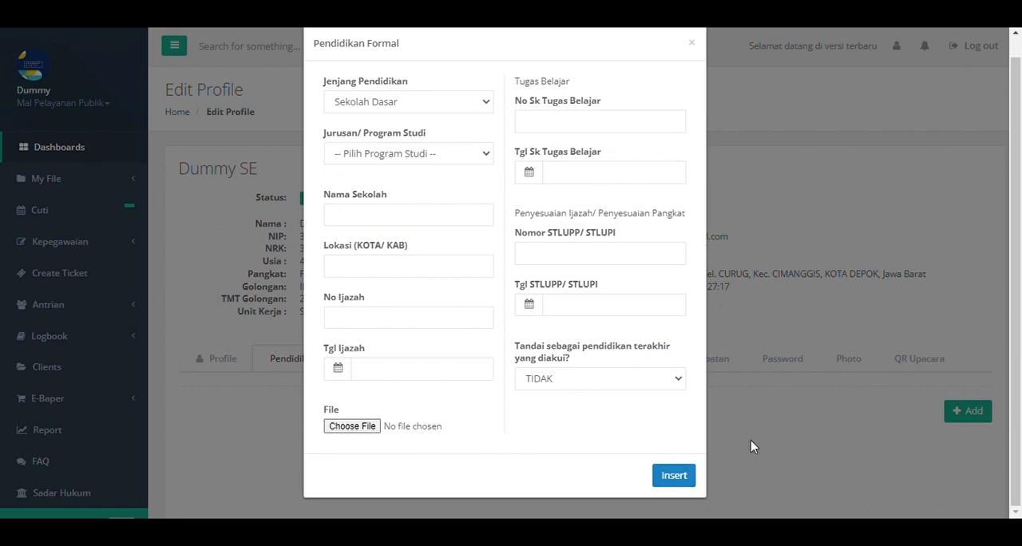
pyautogui.click(803, 450)
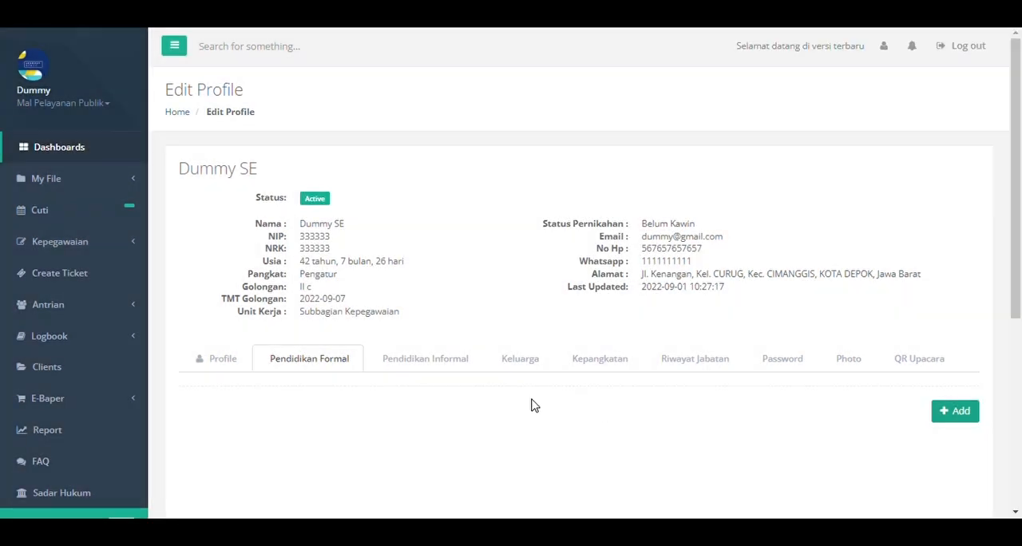
# Open a new Pendidikan Informal entry, examine its fields and Kategori options, and close it without inserting.
pyautogui.click(429, 363)
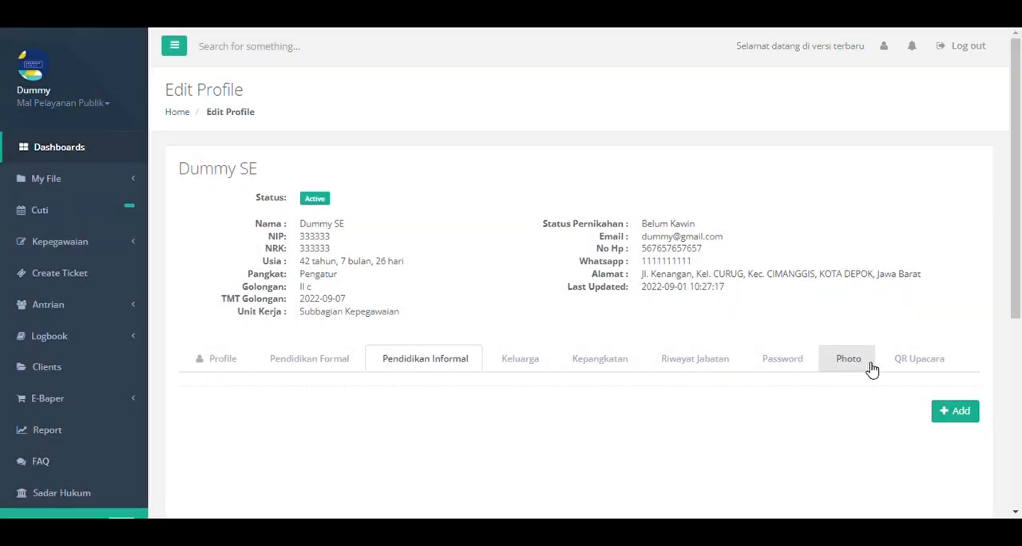
pyautogui.click(961, 414)
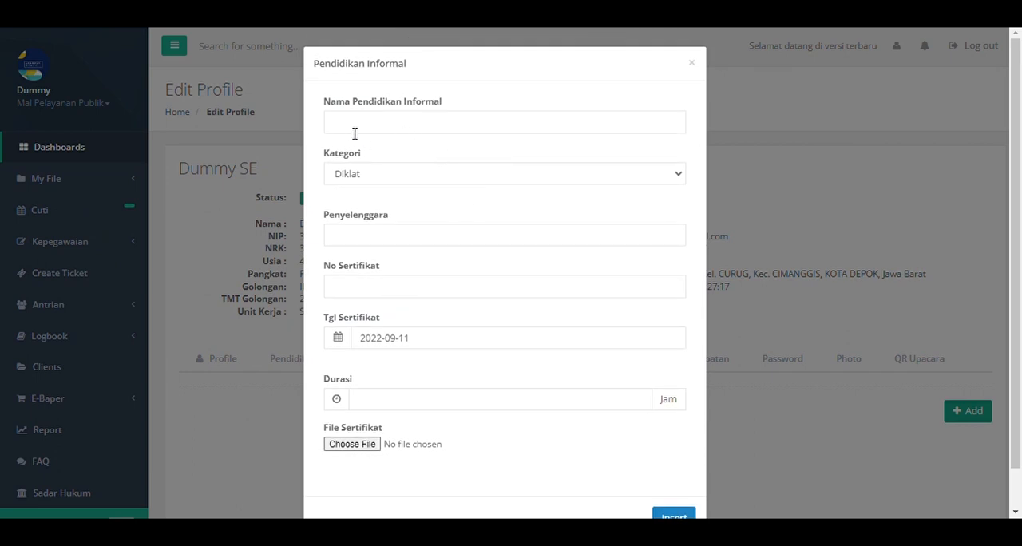
pyautogui.click(424, 176)
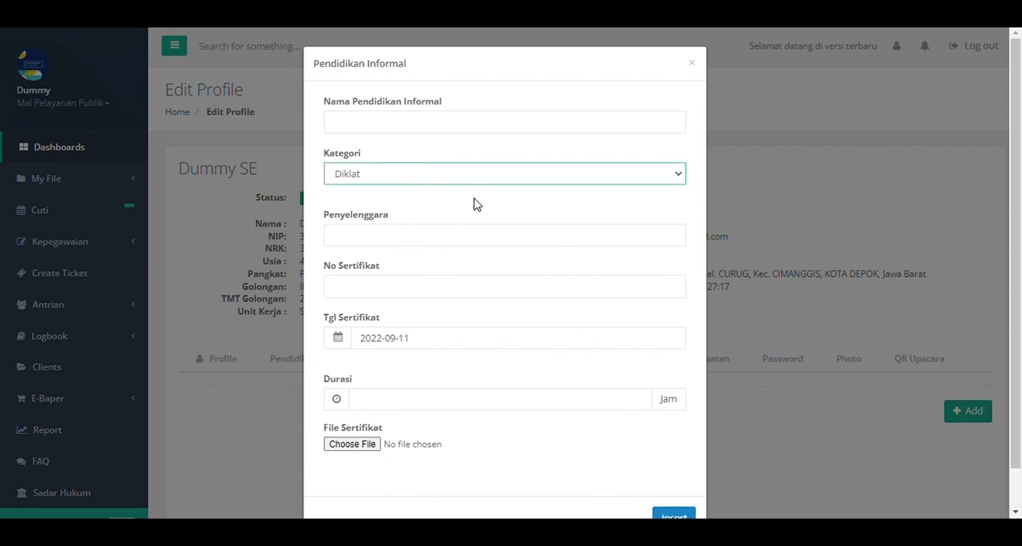
pyautogui.click(497, 155)
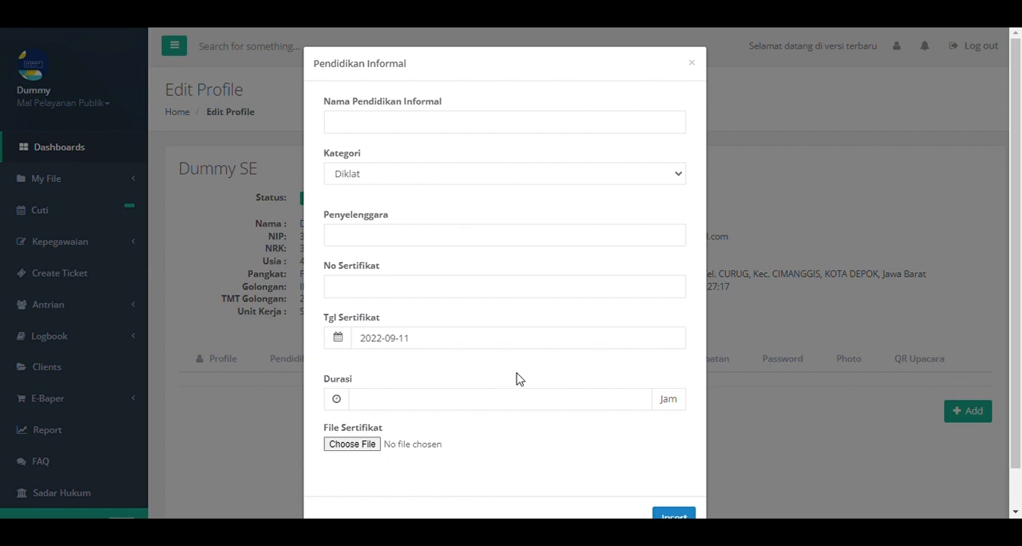
pyautogui.scroll(-2, 515, 378)
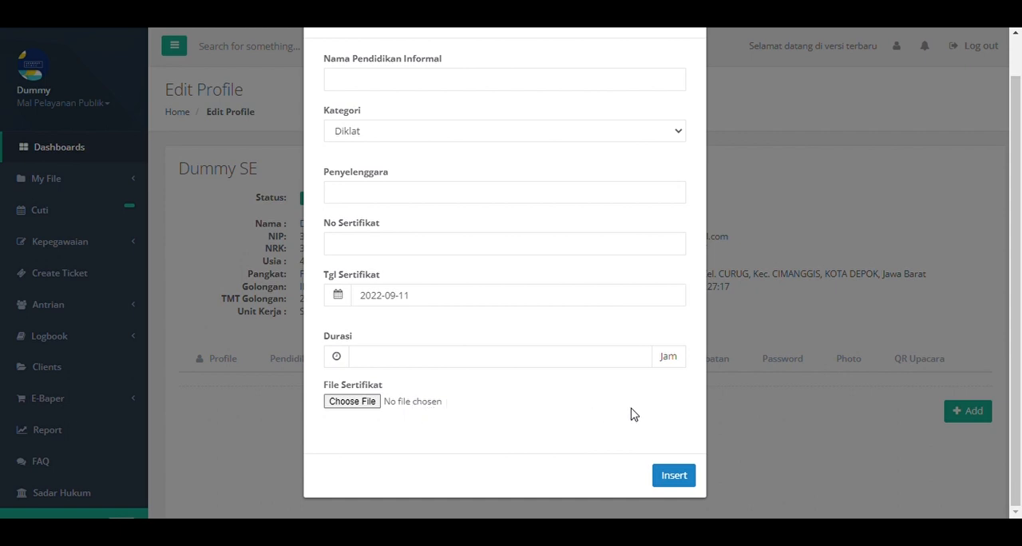
pyautogui.click(806, 460)
# Open a new Keluarga entry, examine its family-member fields, and close it without inserting.
pyautogui.click(528, 363)
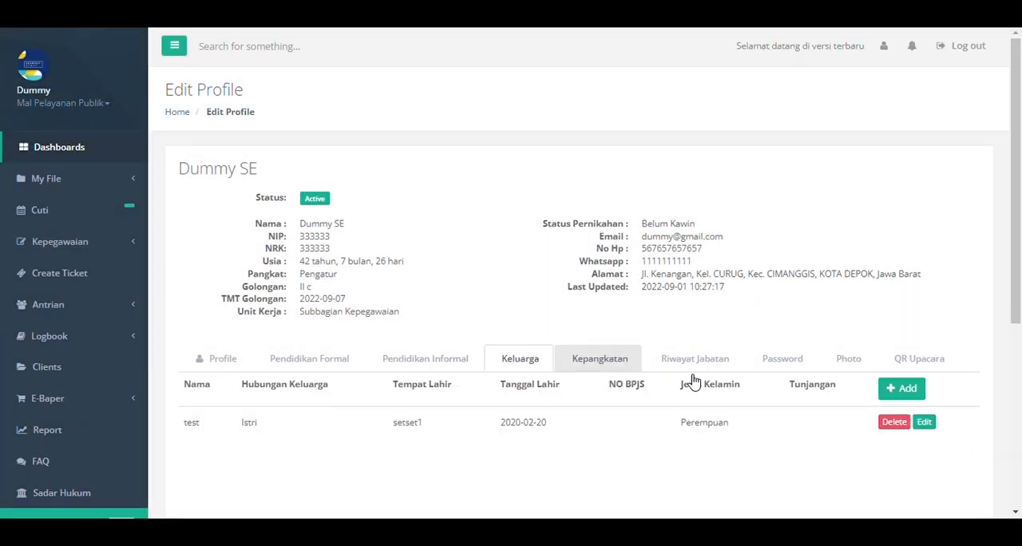
pyautogui.click(904, 388)
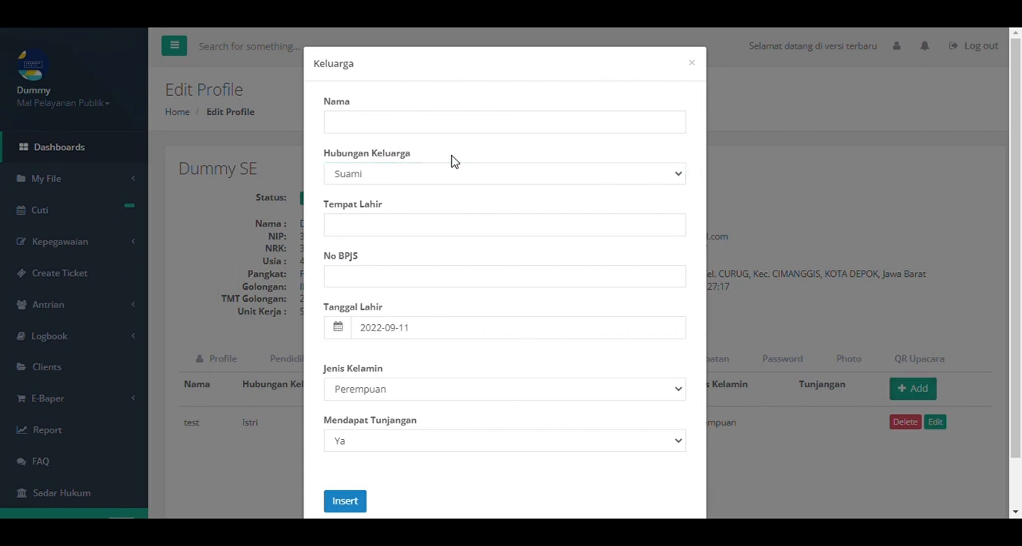
pyautogui.scroll(-1, 455, 277)
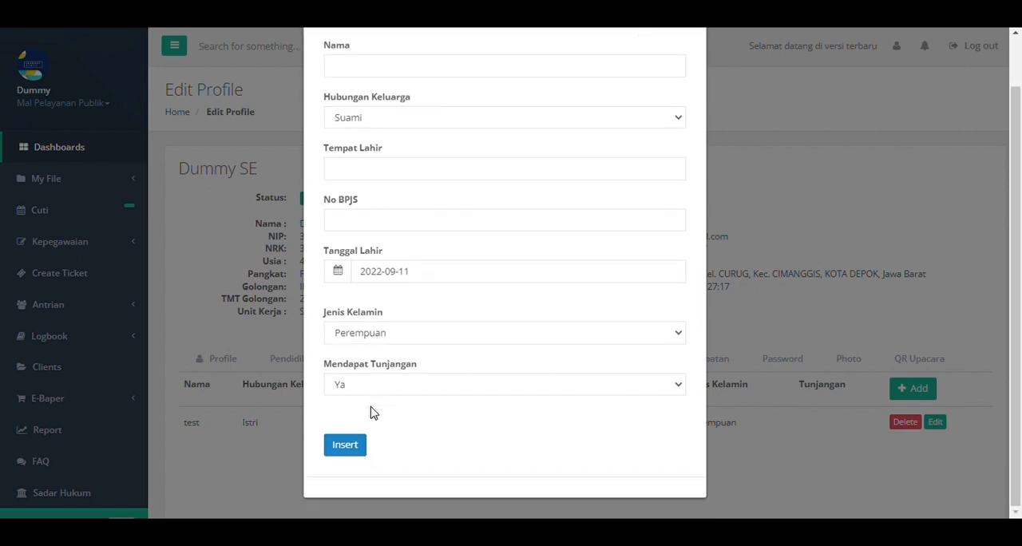
pyautogui.click(886, 309)
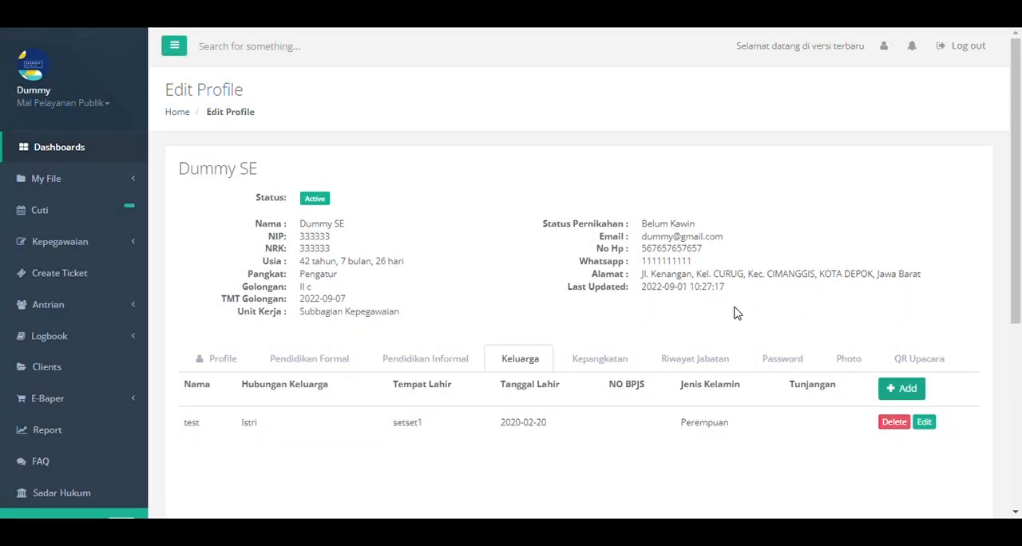
# Open a new Kepangkatan entry, examine its rank fields and Golongan options, and close it without inserting.
pyautogui.click(627, 361)
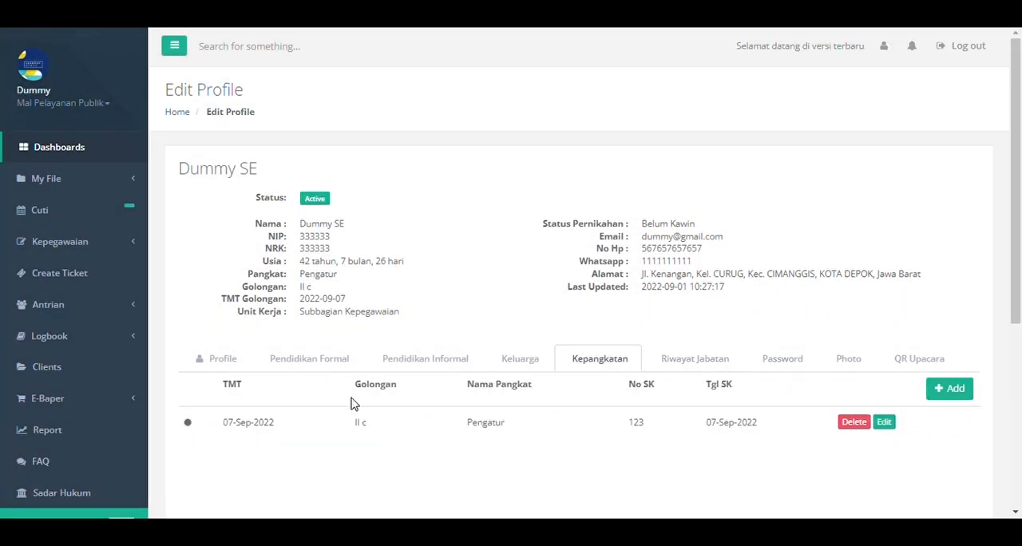
pyautogui.click(950, 388)
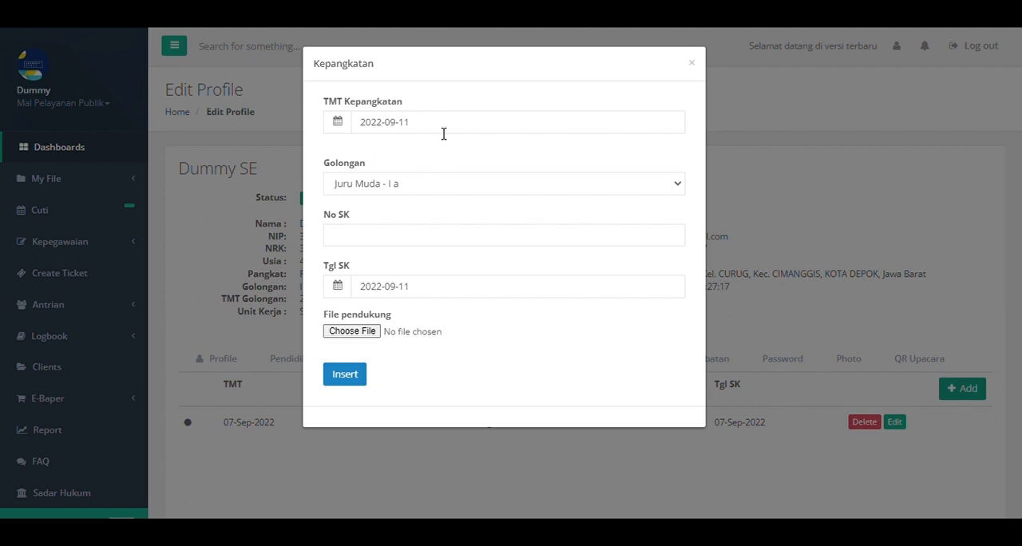
pyautogui.click(394, 187)
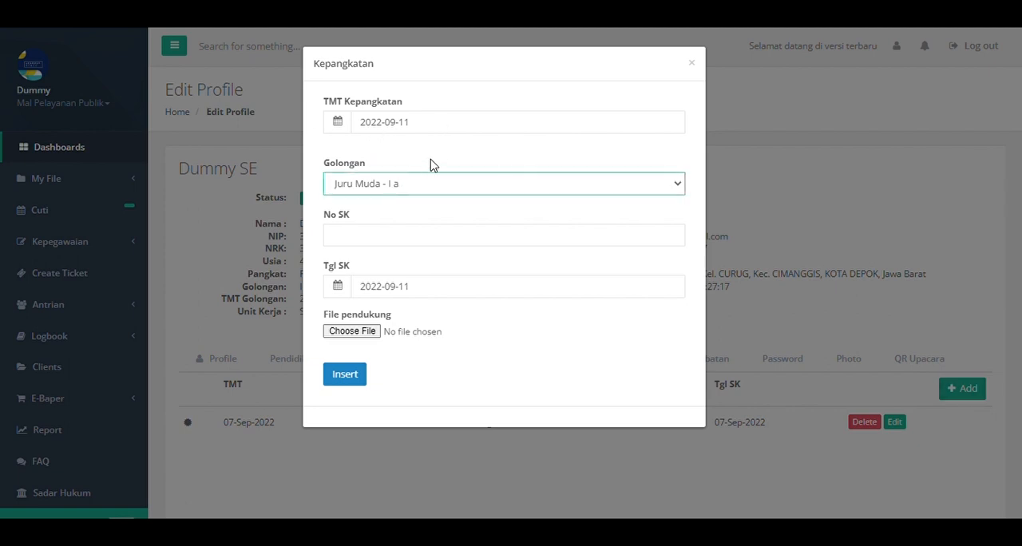
pyautogui.click(431, 161)
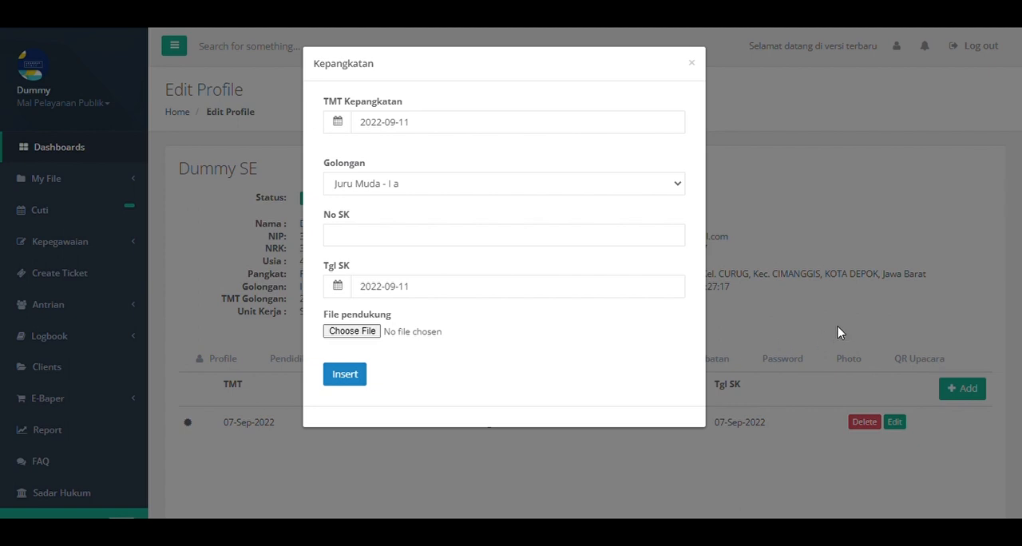
pyautogui.click(808, 254)
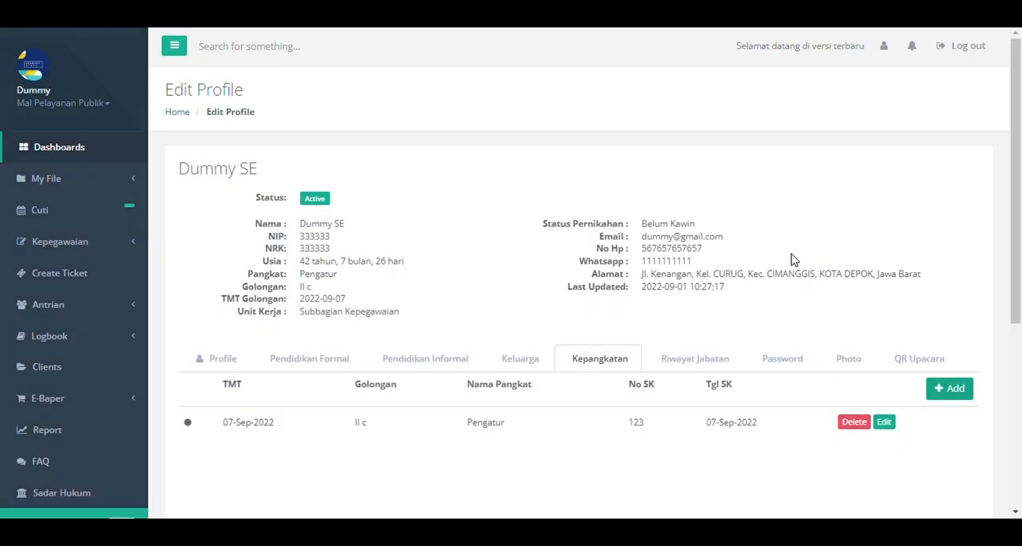
# Open a new Riwayat Jabatan entry, examine its position-history fields, and close it without inserting.
pyautogui.click(719, 362)
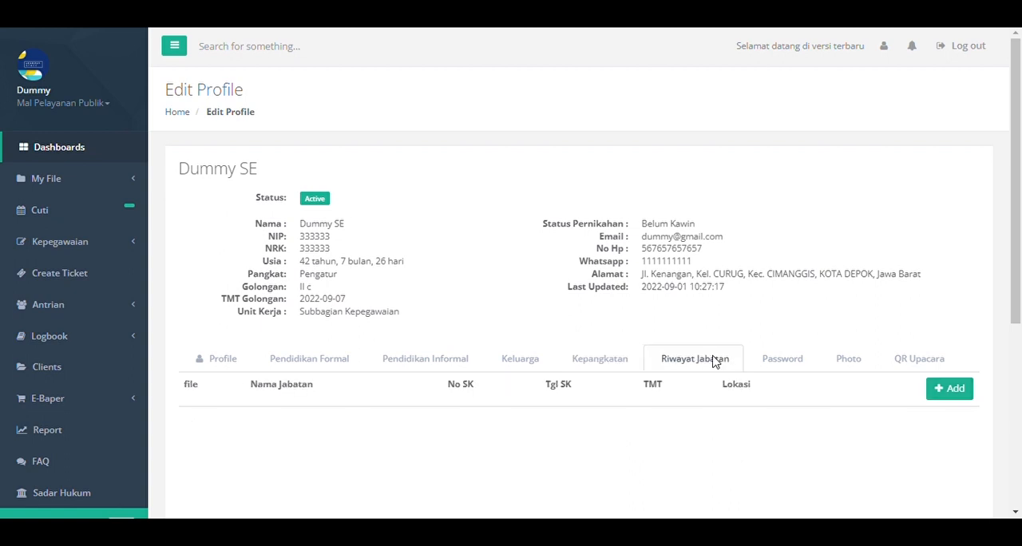
pyautogui.click(948, 389)
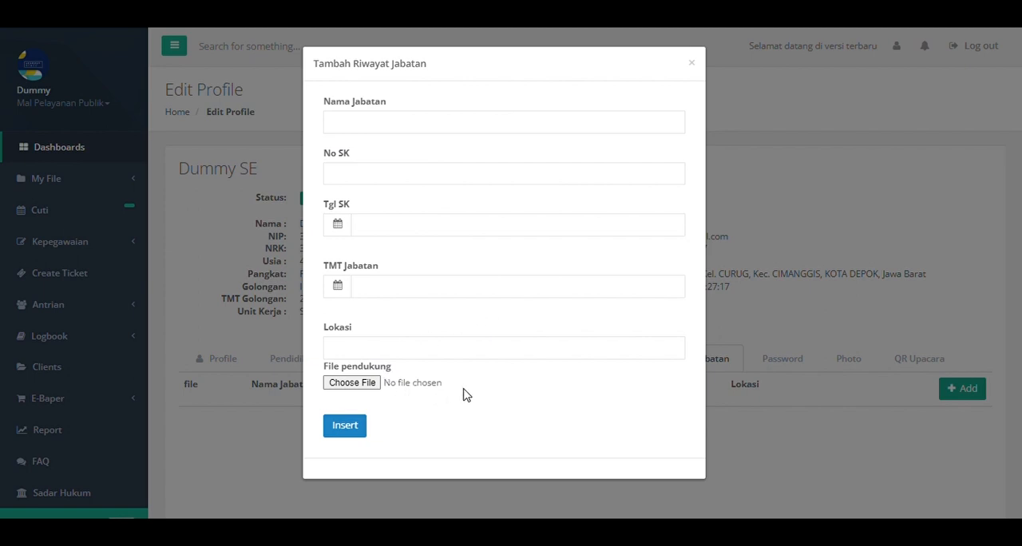
pyautogui.click(834, 224)
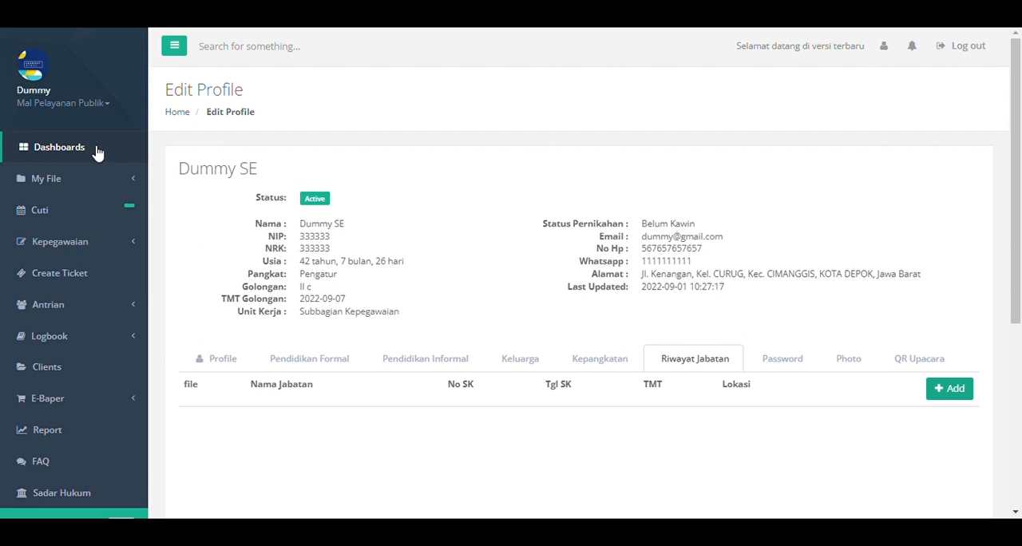
# Open the signature page through the Cuti section, draw a freehand signature and save it.
pyautogui.click(81, 216)
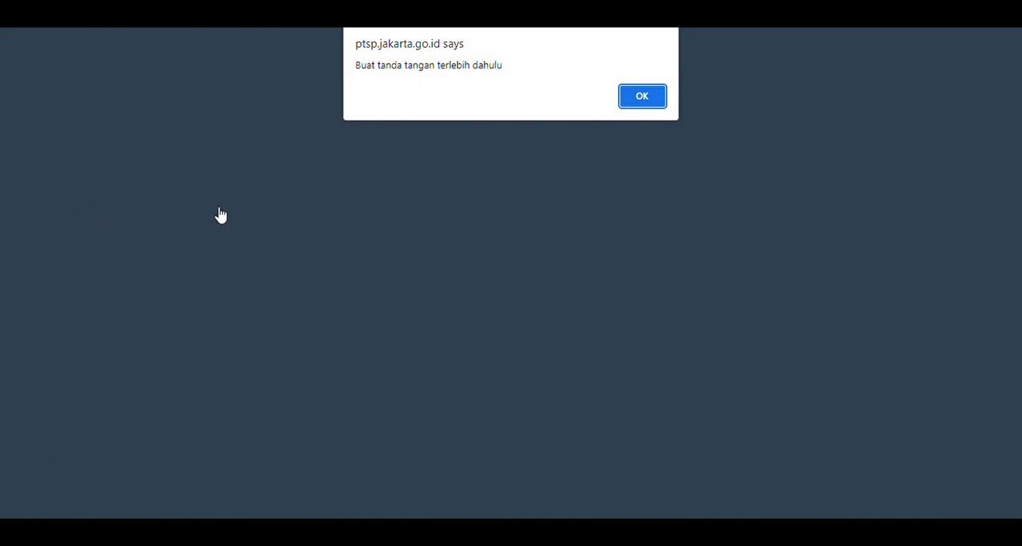
pyautogui.click(653, 106)
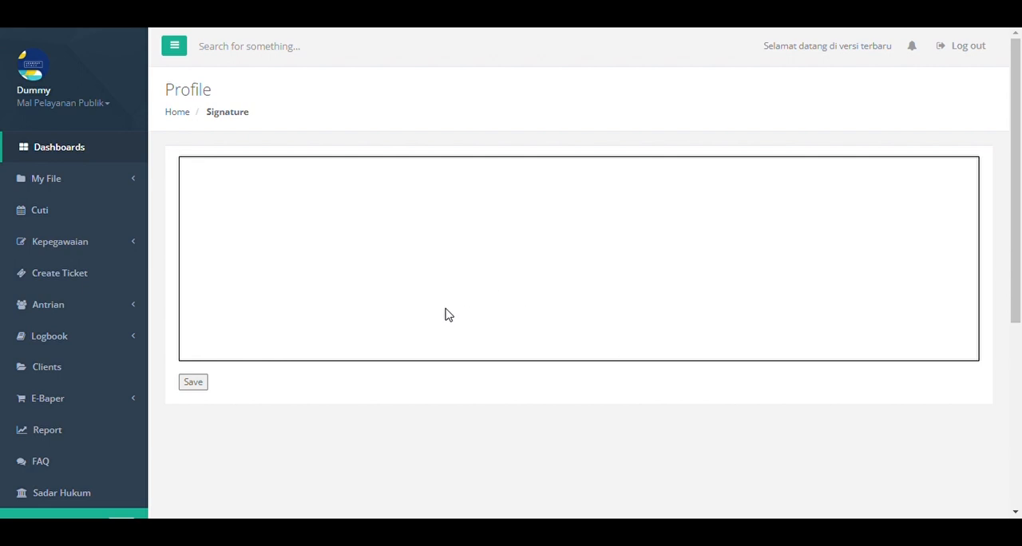
pyautogui.moveTo(454, 315)
pyautogui.mouseDown()
pyautogui.moveTo(444, 203)
pyautogui.moveTo(489, 300)
pyautogui.mouseUp()
pyautogui.moveTo(479, 232)
pyautogui.mouseDown()
pyautogui.moveTo(612, 276)
pyautogui.moveTo(676, 313)
pyautogui.moveTo(798, 303)
pyautogui.mouseUp()
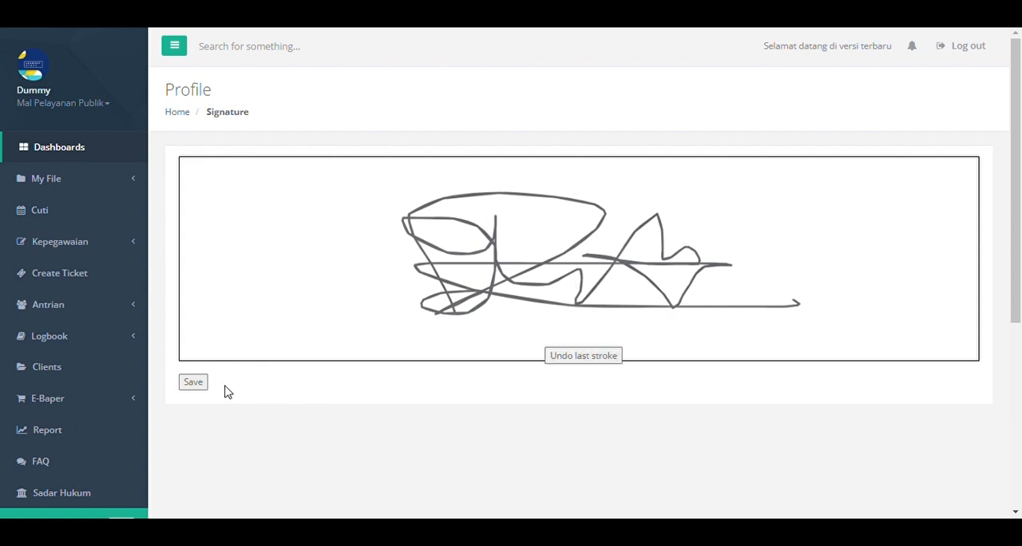
pyautogui.click(194, 384)
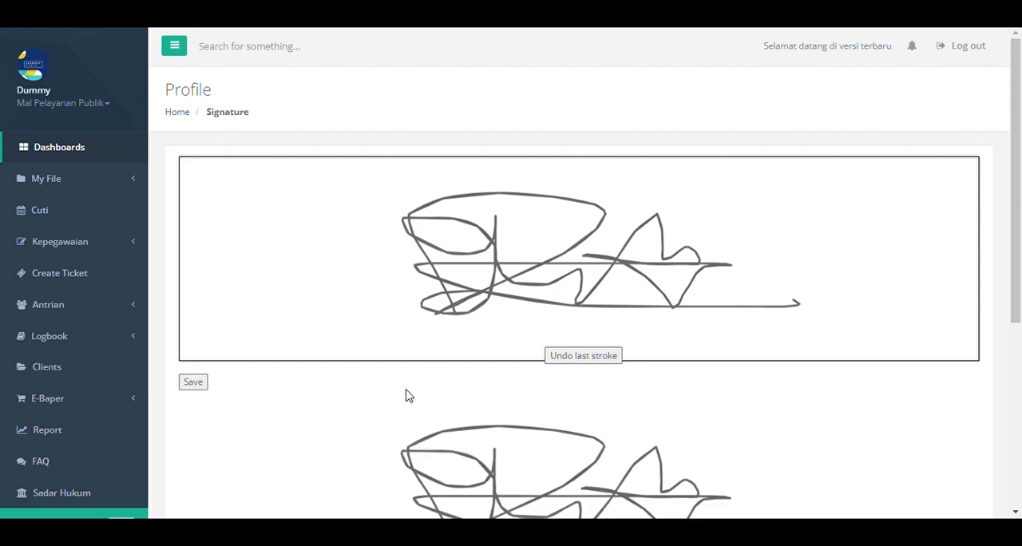
# Review the saved signature and open the signature change page from the dashboard's tanda tangan section.
pyautogui.scroll(-2, 407, 394)
pyautogui.scroll(-2, 406, 395)
pyautogui.scroll(4, 405, 392)
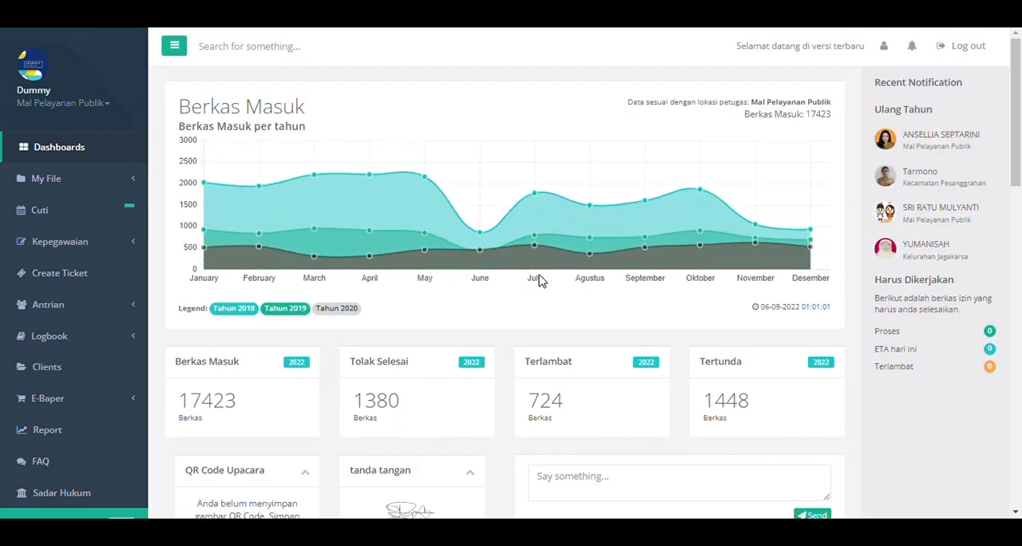
pyautogui.scroll(-1, 536, 280)
pyautogui.scroll(-1, 491, 337)
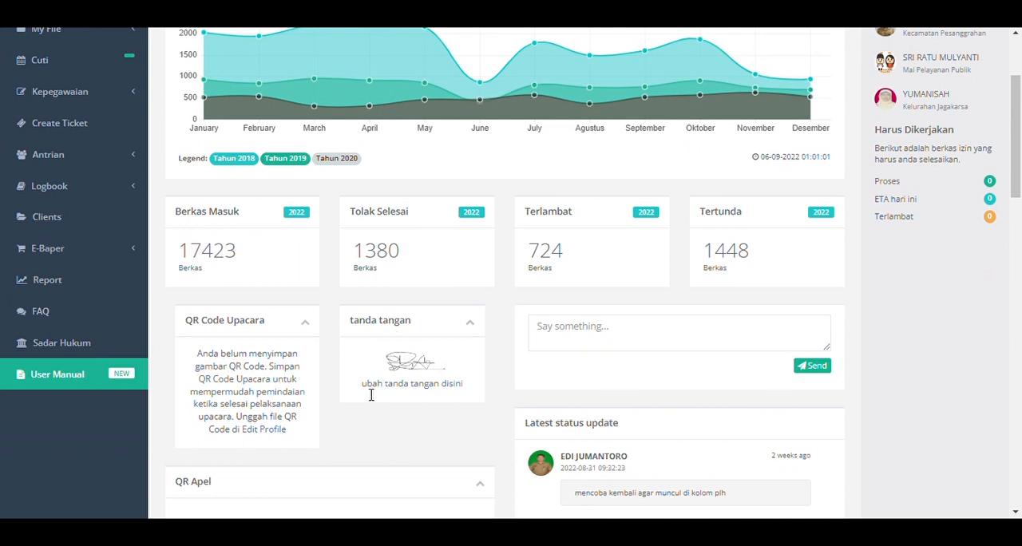
pyautogui.click(458, 387)
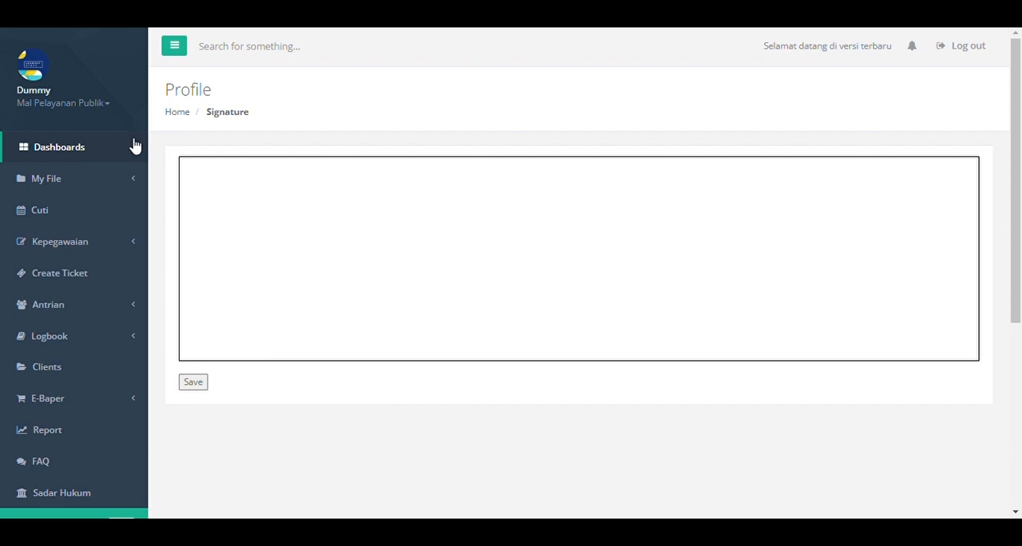
# Start a new leave request in Cuti and review its Jenis Cuti Tahunan options, keeping Cuti Tahunan.
pyautogui.click(106, 218)
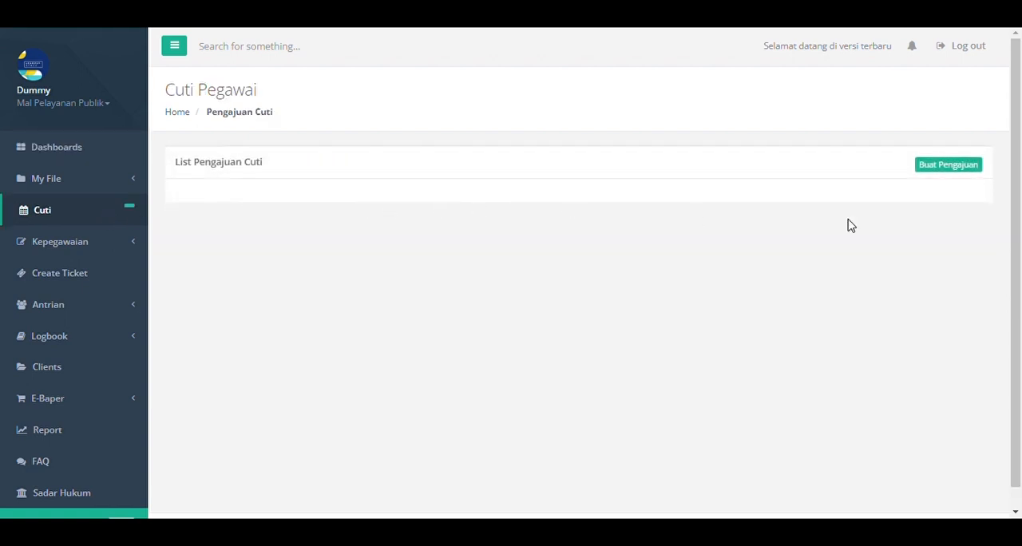
pyautogui.click(973, 173)
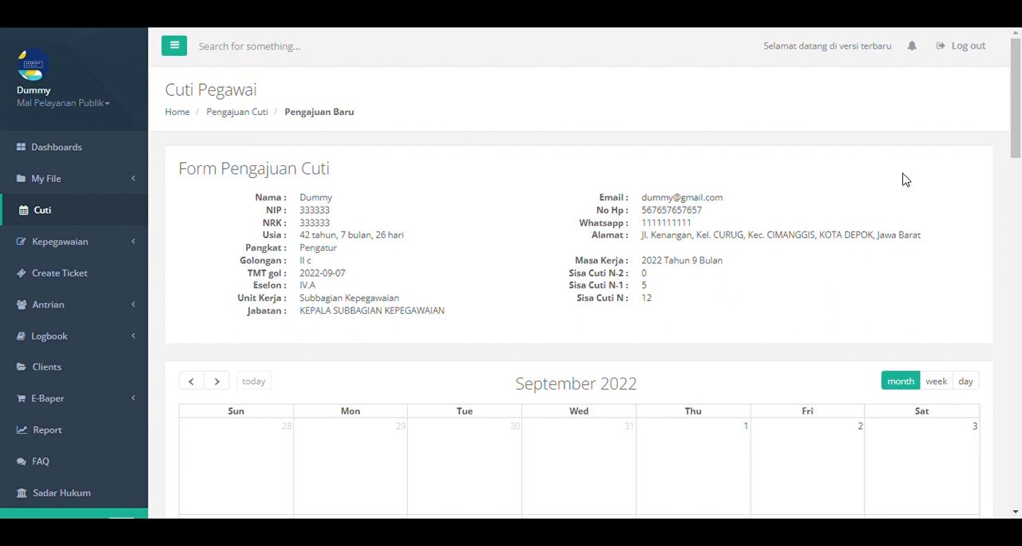
pyautogui.scroll(-2, 905, 179)
pyautogui.scroll(-6, 904, 179)
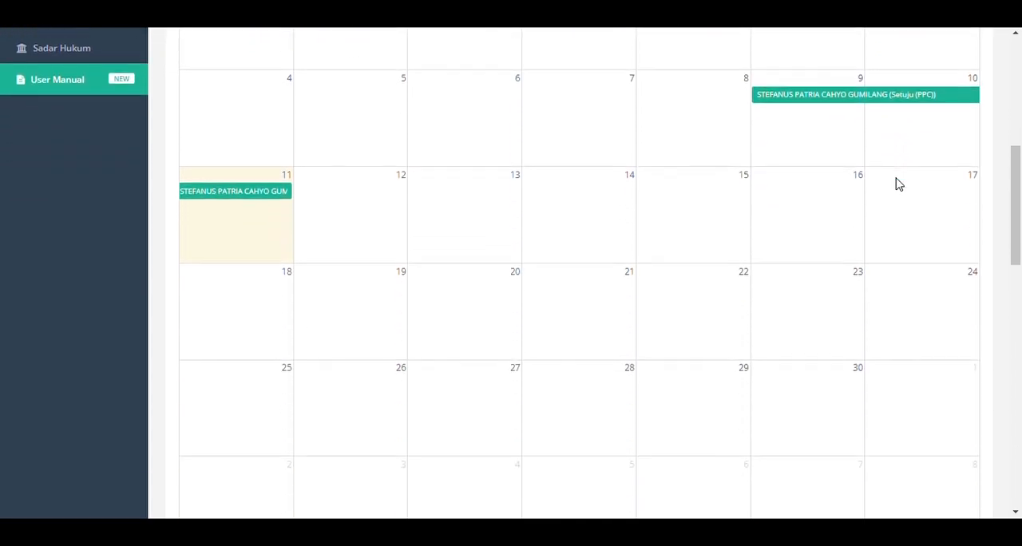
pyautogui.scroll(-5, 896, 184)
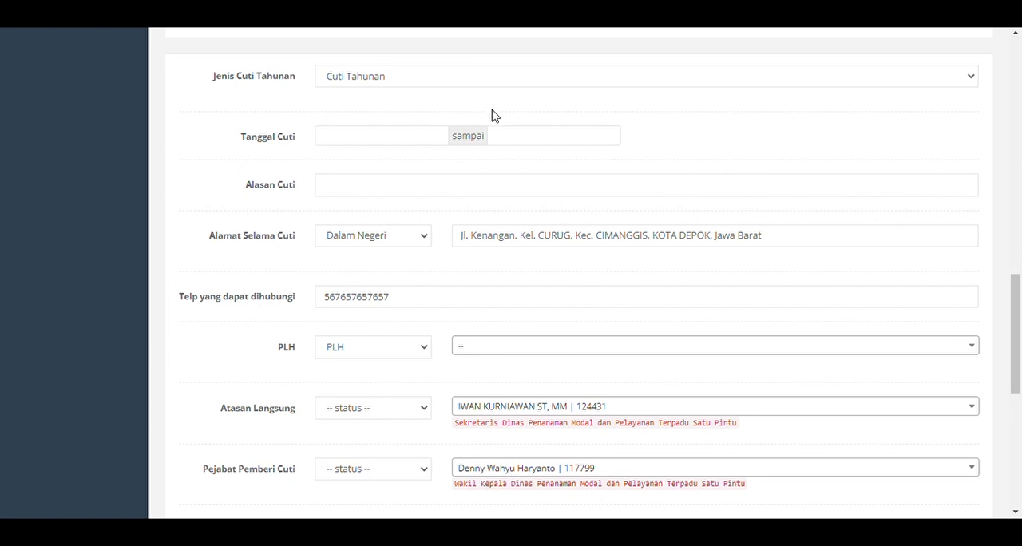
pyautogui.click(370, 90)
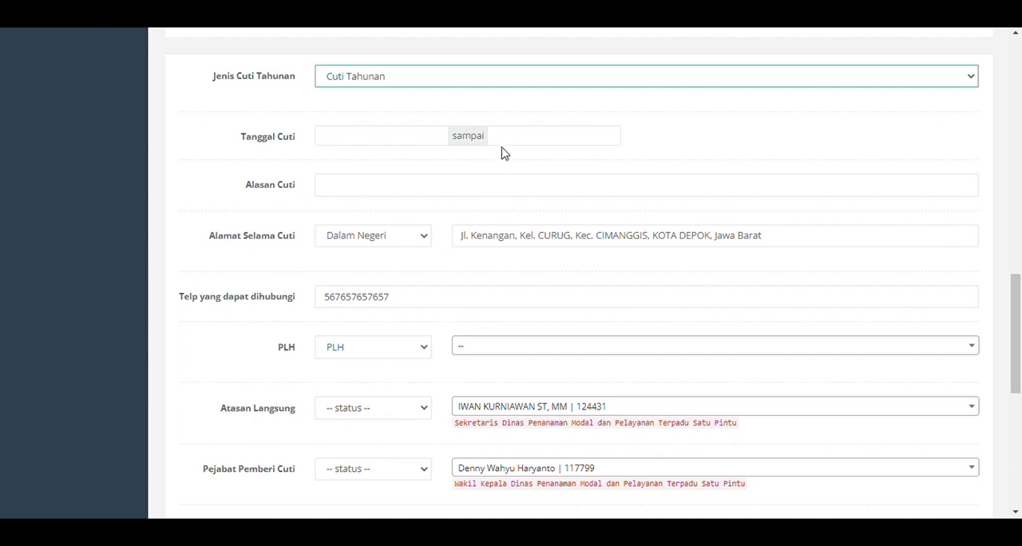
pyautogui.click(258, 137)
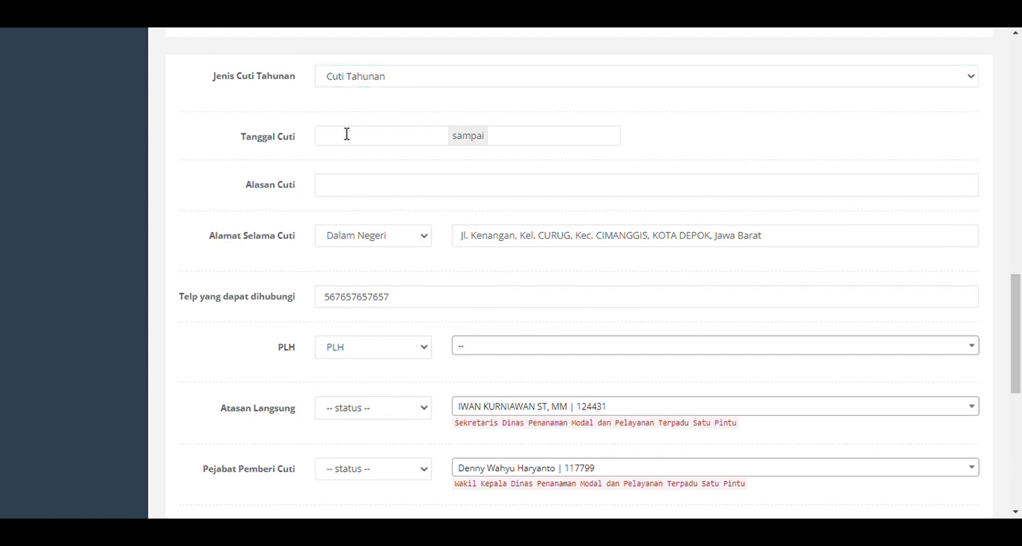
# Set the leave dates (Tanggal Cuti) from 2022-09-11 to 2022-09-16 and activate the Alasan Cuti field.
pyautogui.click(403, 139)
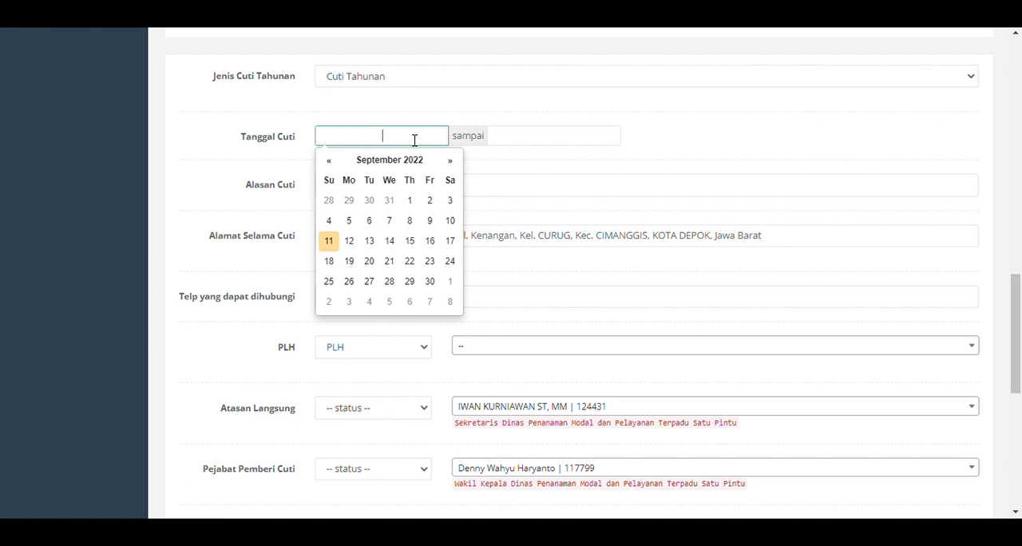
pyautogui.click(331, 242)
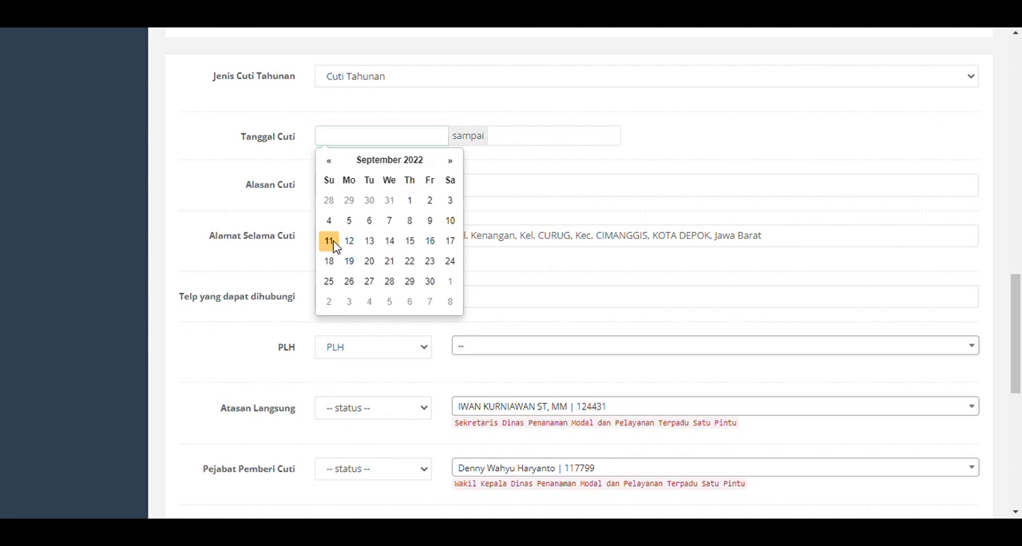
pyautogui.click(584, 135)
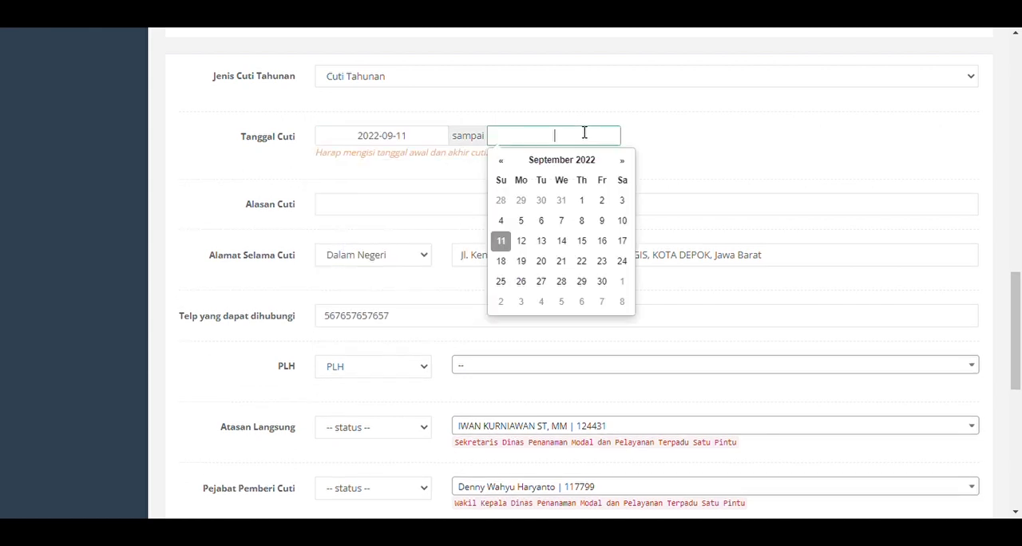
pyautogui.click(603, 242)
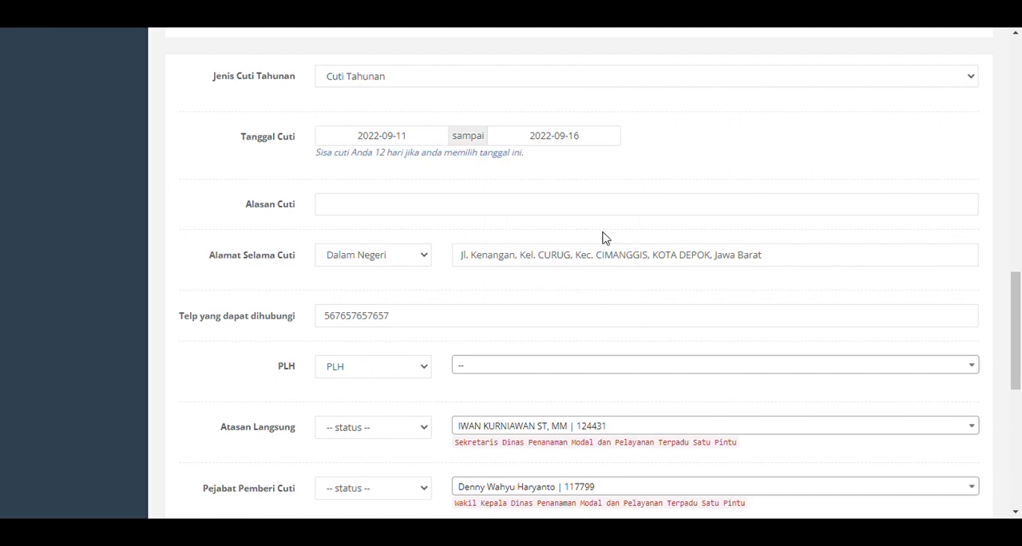
pyautogui.click(410, 206)
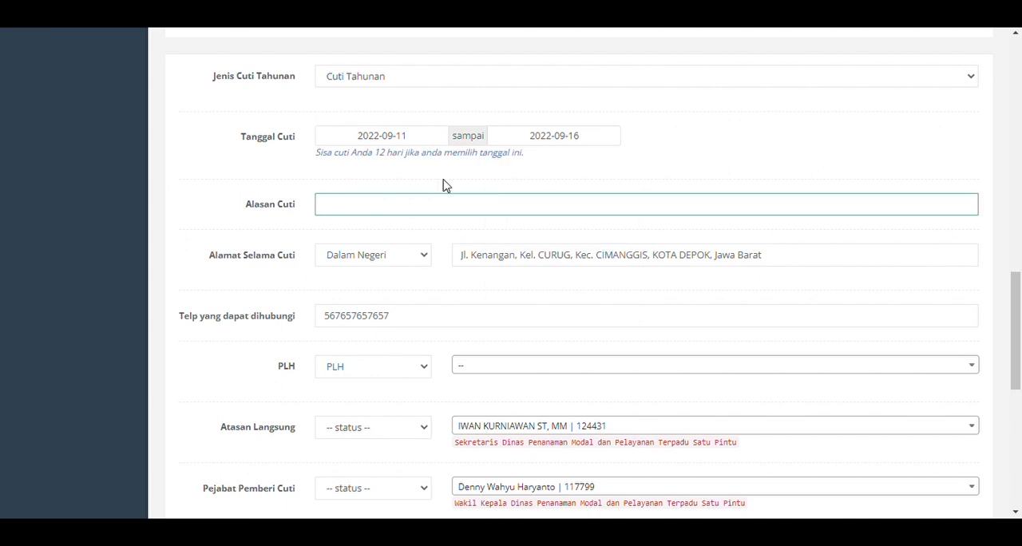
# Enter "keperluan keluarga" as the Alasan Cuti and review the prefilled Dalam Negeri leave address and contact phone number.
pyautogui.write('keperluan keluarga')
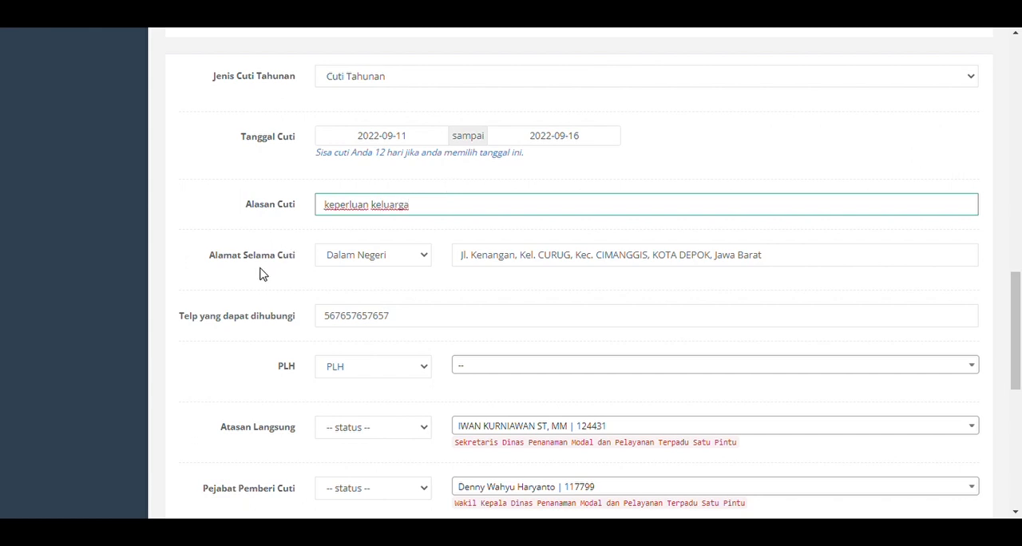
pyautogui.scroll(-1, 428, 285)
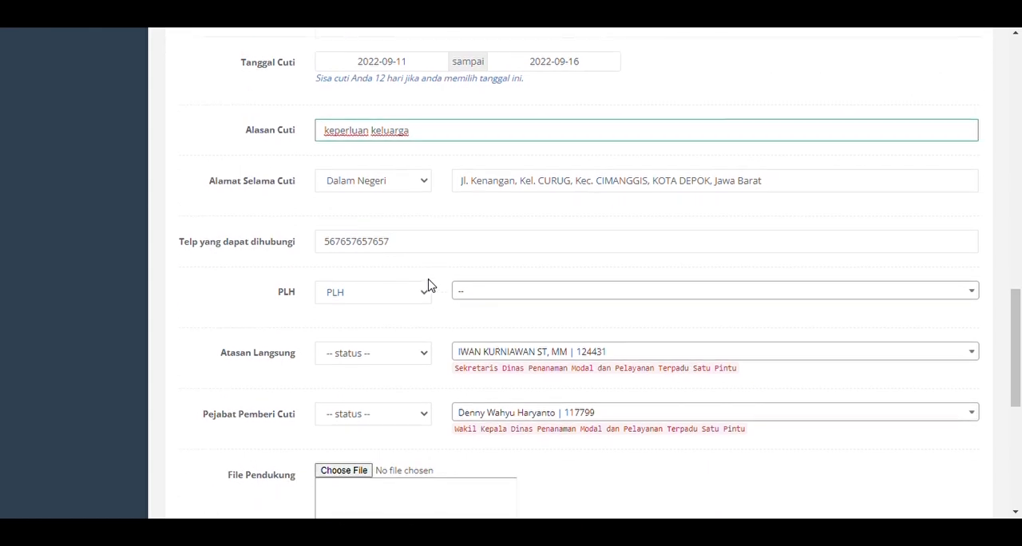
pyautogui.click(395, 188)
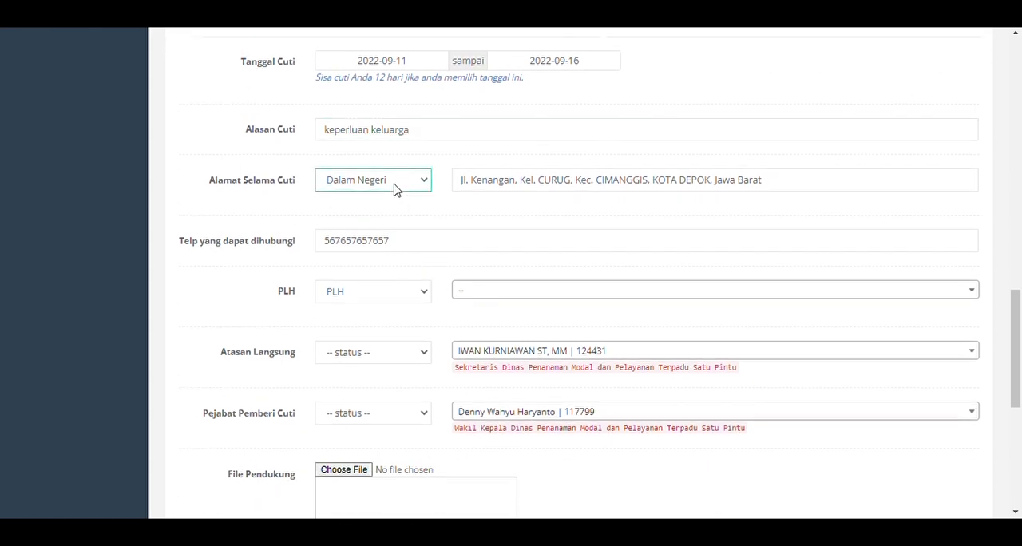
pyautogui.click(476, 213)
pyautogui.moveTo(462, 189); pyautogui.dragTo(706, 222)
pyautogui.click(646, 221)
pyautogui.scroll(-1, 447, 219)
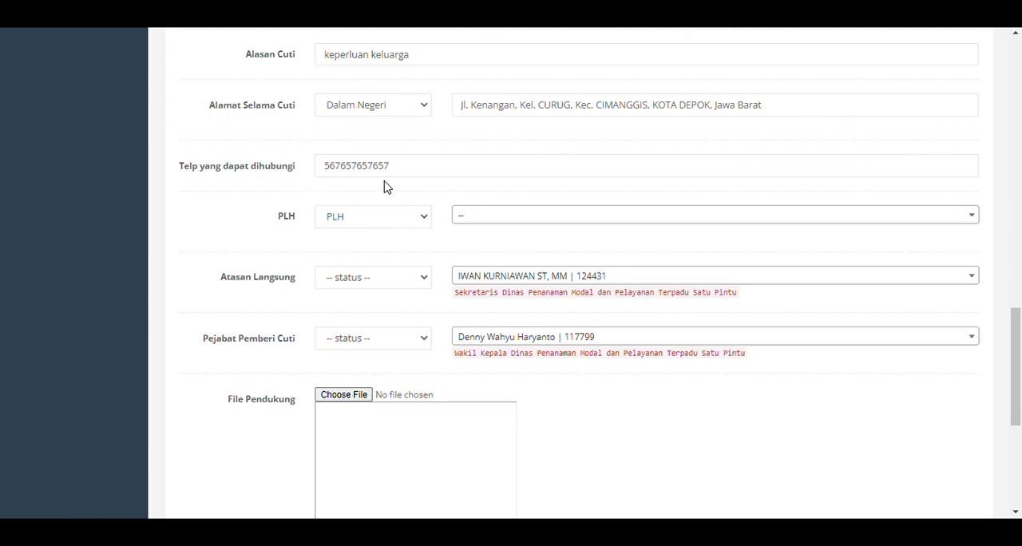
pyautogui.doubleClick(404, 179)
pyautogui.click(349, 151)
# Keep PLH as the substitute type and open the employee list beside it.
pyautogui.scroll(-1, 380, 144)
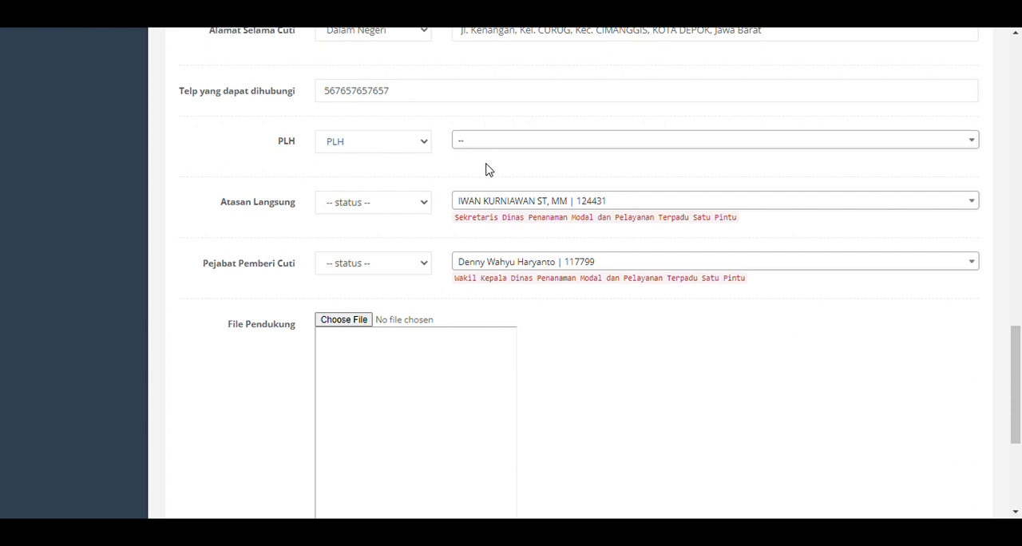
pyautogui.click(413, 149)
pyautogui.click(519, 144)
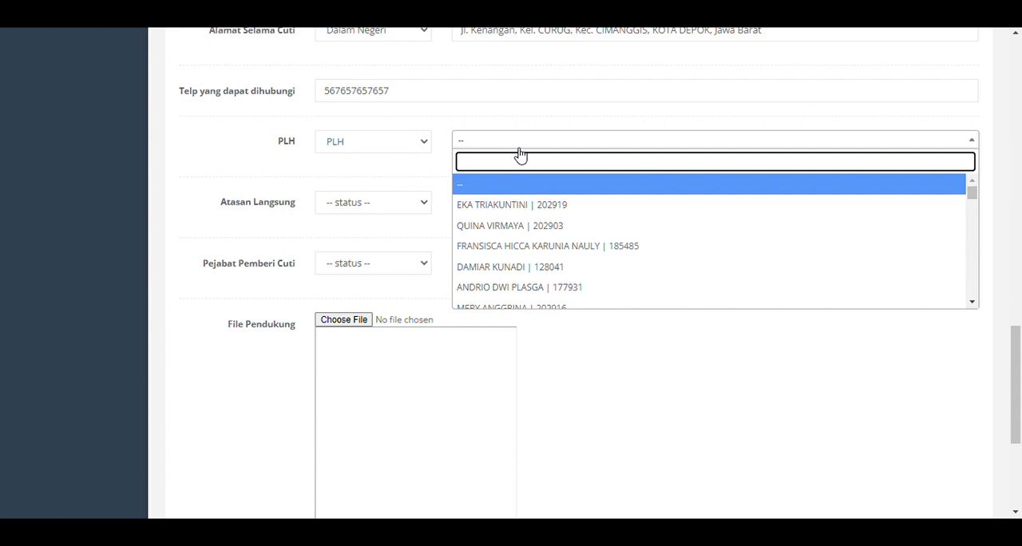
pyautogui.write('kiagu')
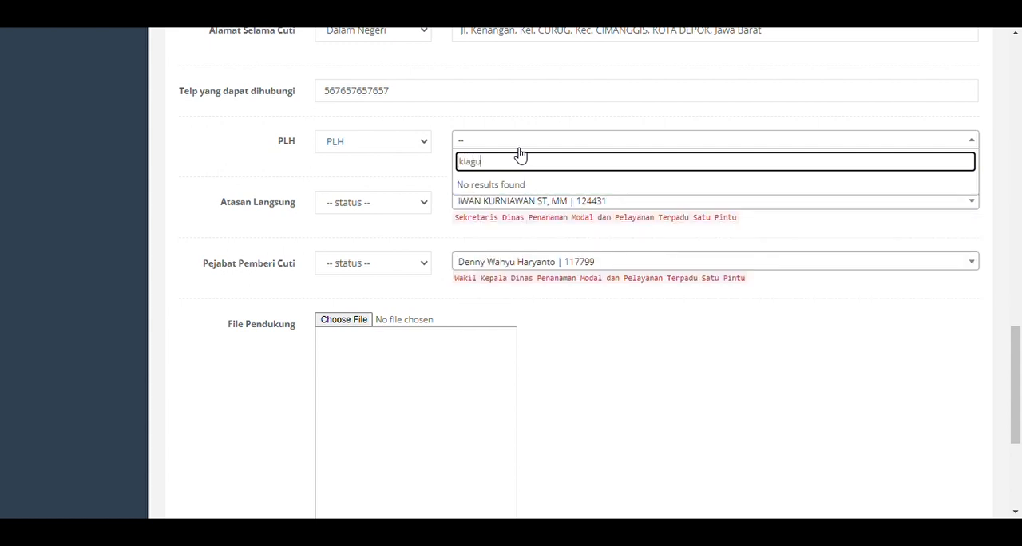
pyautogui.press('BackSpace')
pyautogui.press('BackSpace')
pyautogui.press('BackSpace')
pyautogui.press('BackSpace')
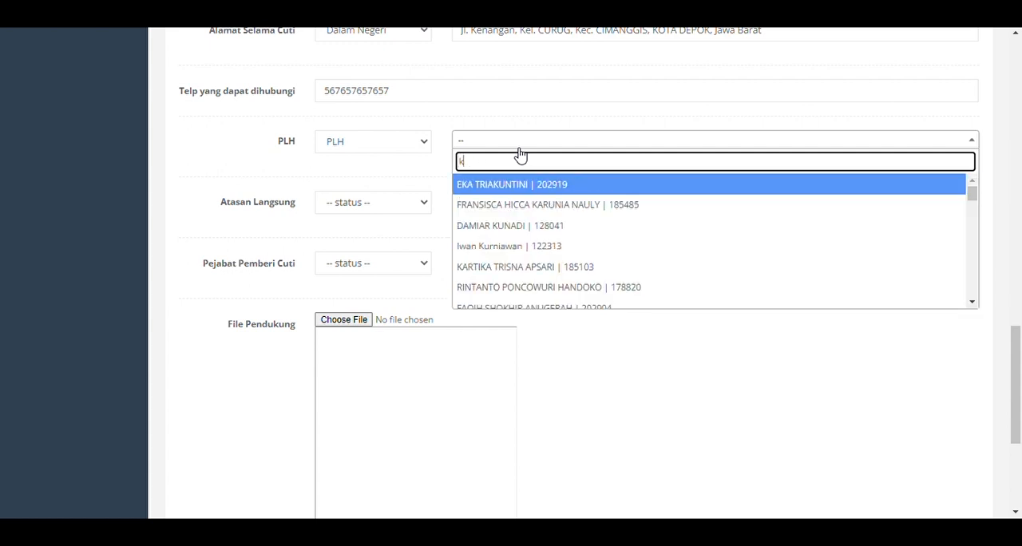
pyautogui.press('BackSpace')
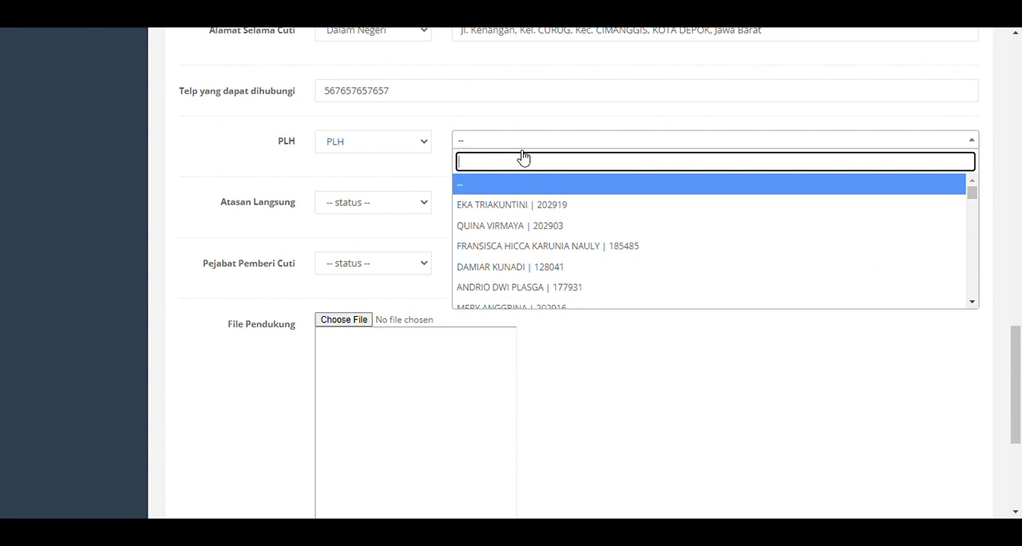
# Search the PLH employee list by the substitute's name and select the matching employee.
pyautogui.scroll(-1, 563, 265)
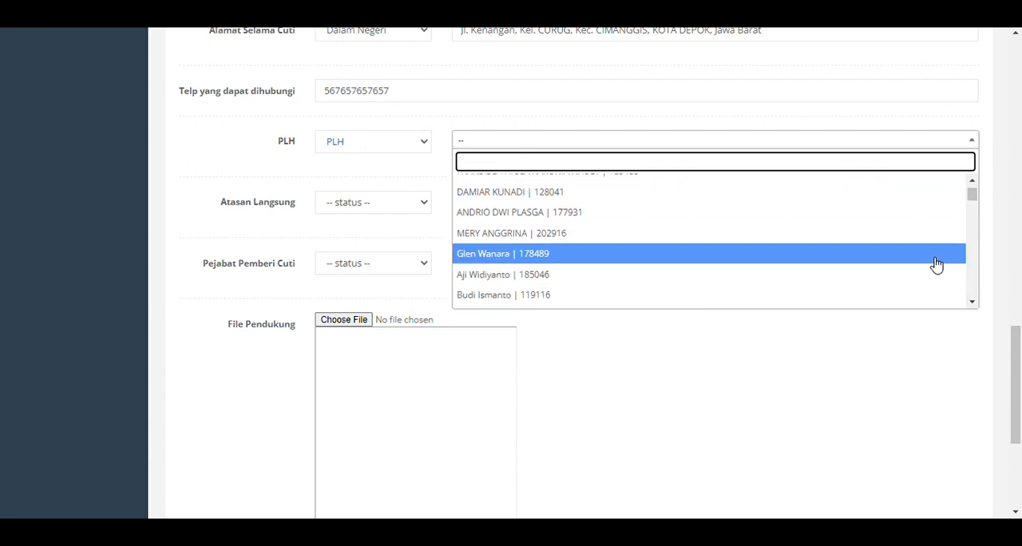
pyautogui.moveTo(974, 198); pyautogui.dragTo(973, 203)
pyautogui.write('hakim')
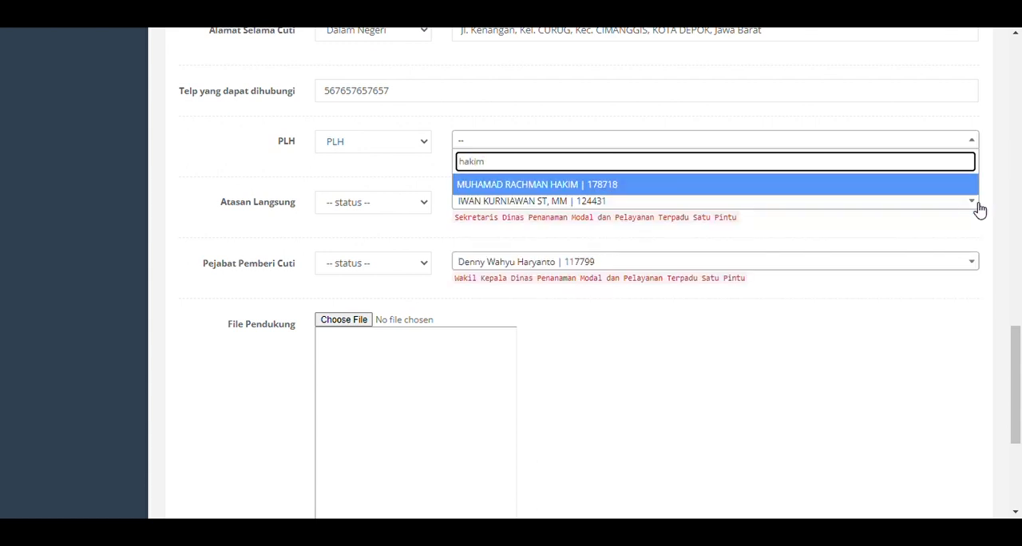
pyautogui.click(627, 184)
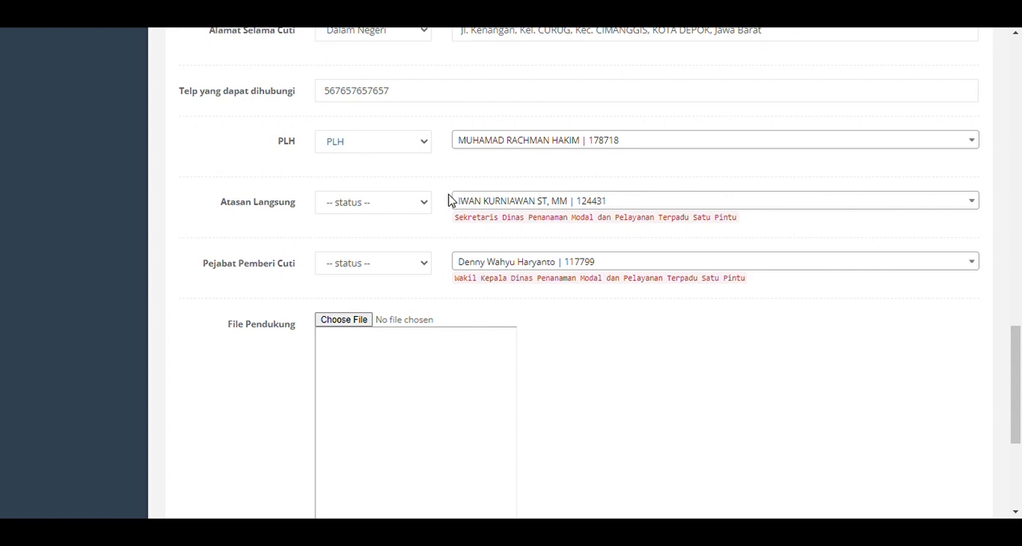
# Submit the leave request without a File Pendukung attachment and return to the Pengajuan Cuti list.
pyautogui.moveTo(1016, 336); pyautogui.dragTo(1016, 356)
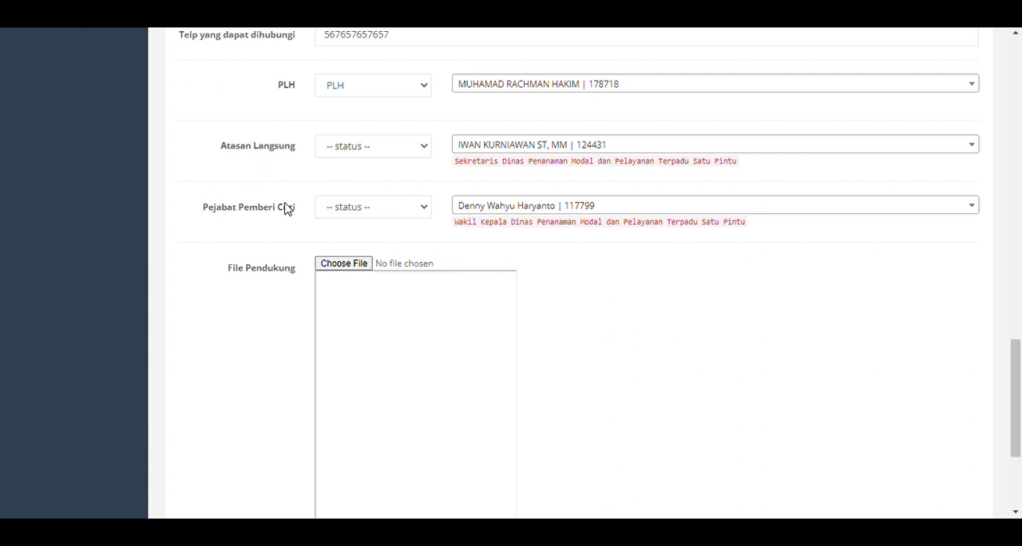
pyautogui.scroll(-2, 767, 292)
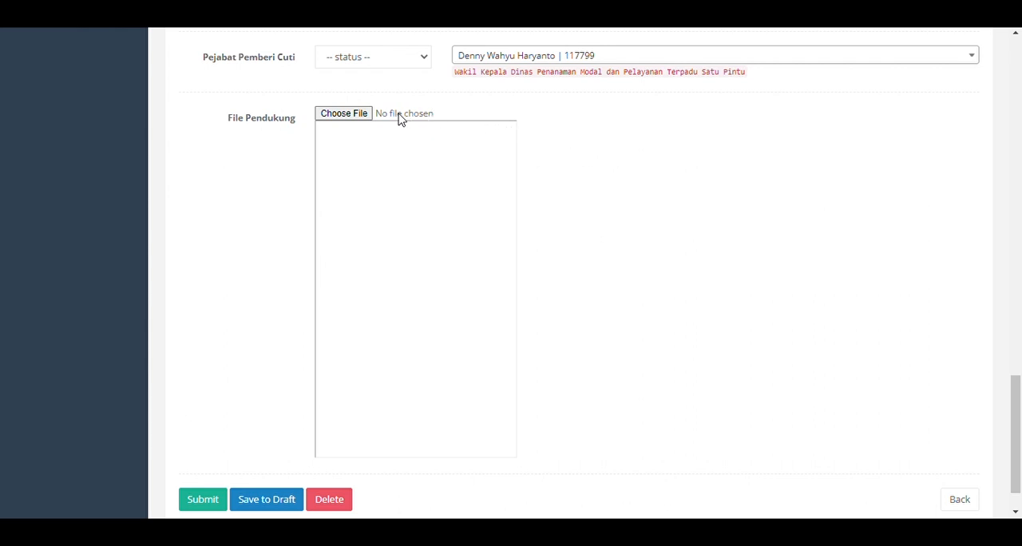
pyautogui.scroll(-1, 790, 231)
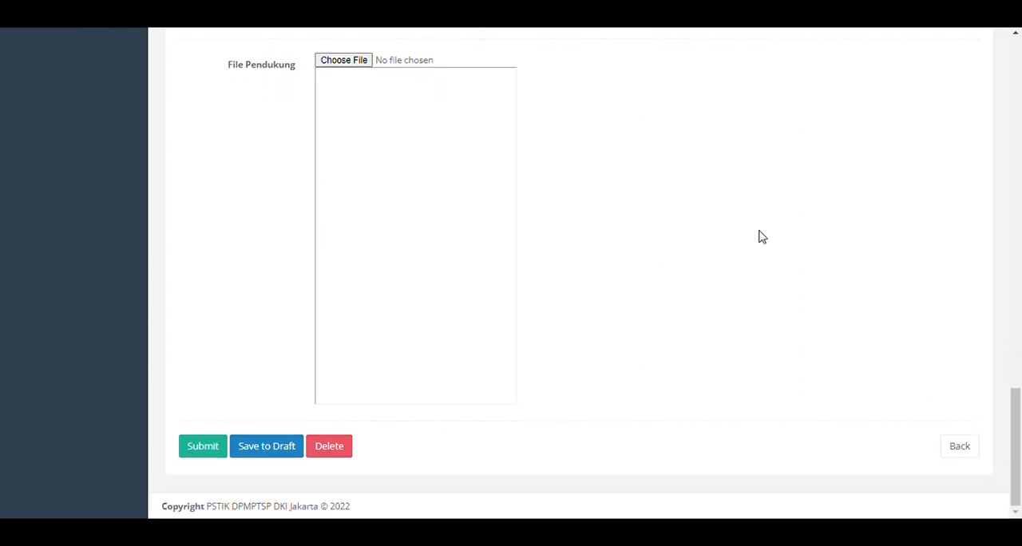
pyautogui.click(200, 449)
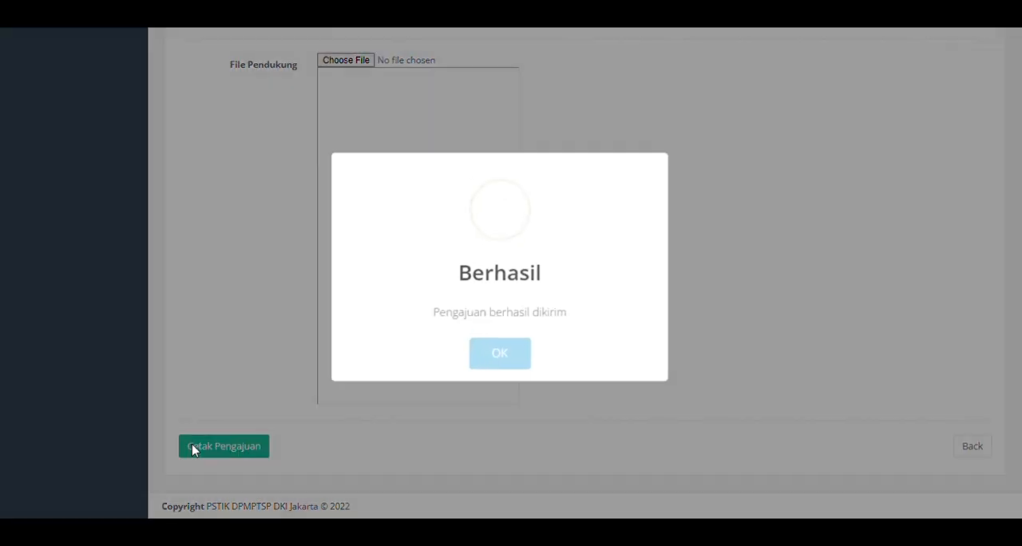
pyautogui.click(526, 353)
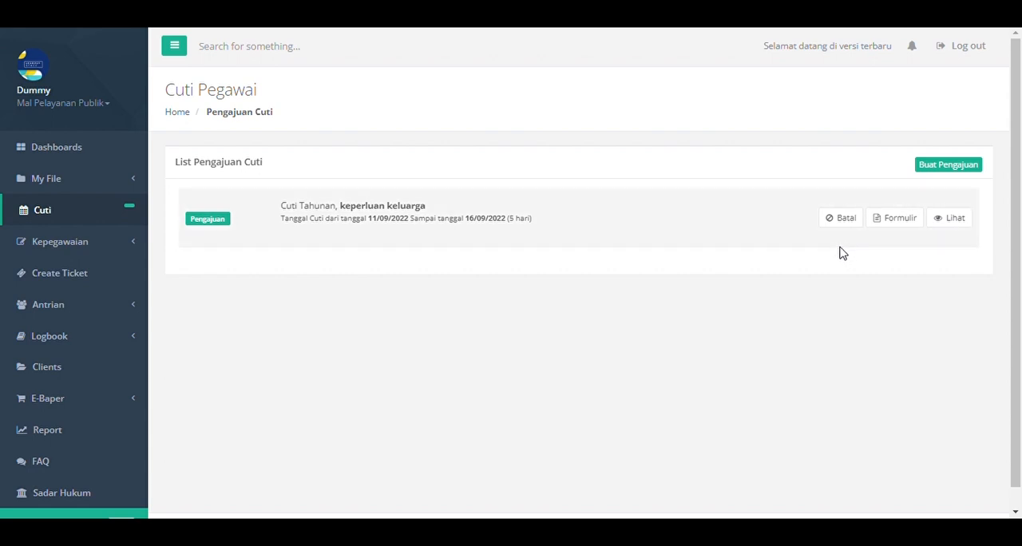
# Open the submitted request's Formulir, examine its leave details, signature and approval sections, and close it.
pyautogui.click(907, 233)
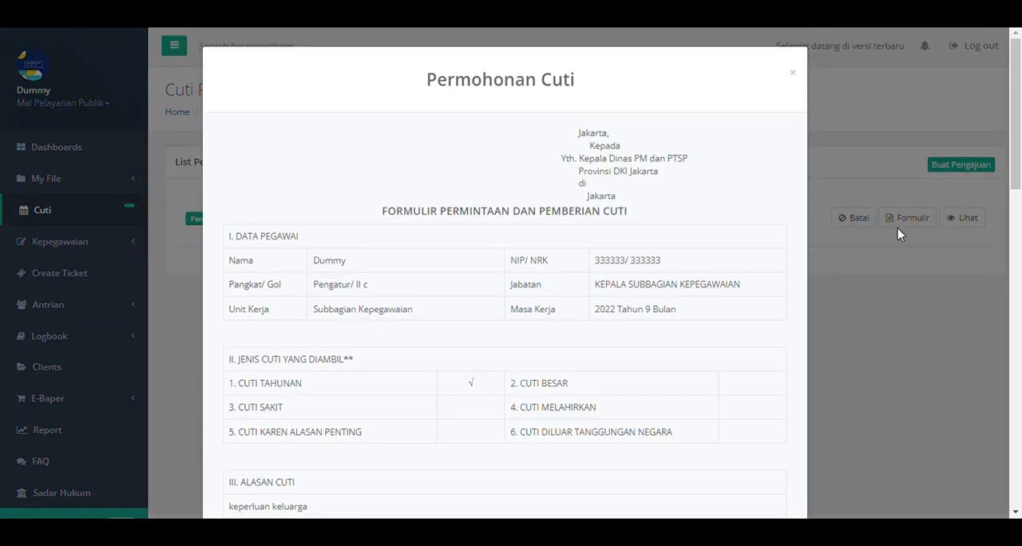
pyautogui.moveTo(1019, 159); pyautogui.dragTo(1019, 226)
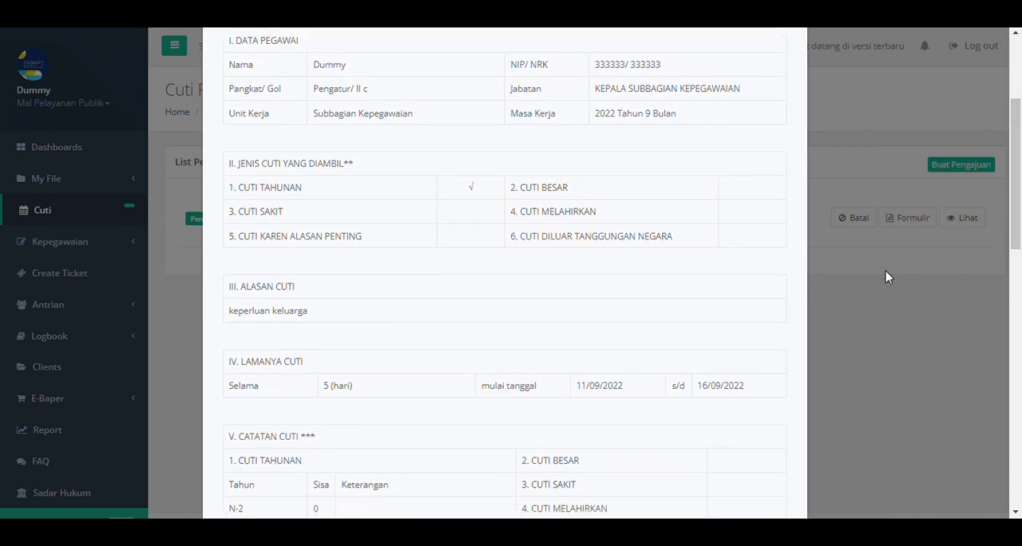
pyautogui.scroll(-2, 871, 268)
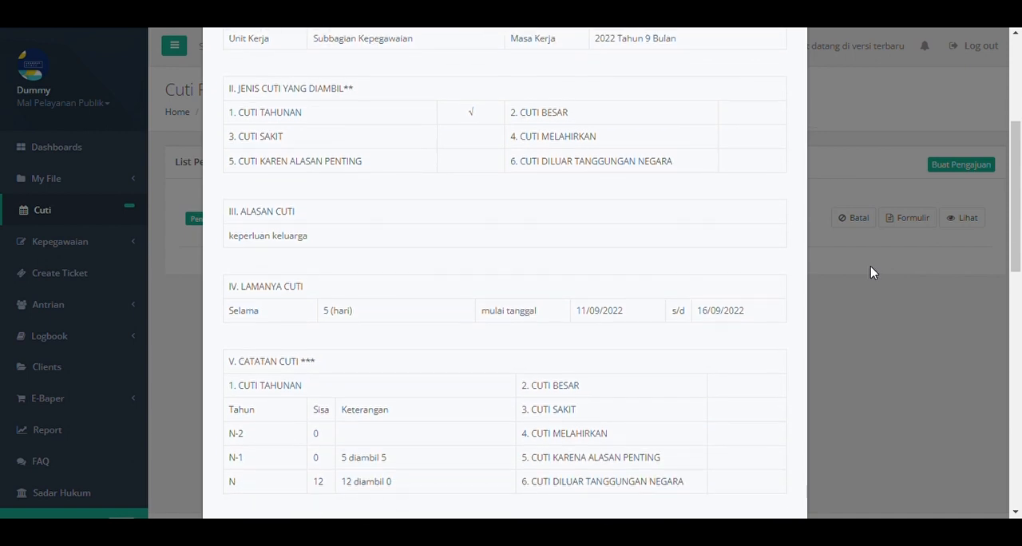
pyautogui.scroll(-2, 871, 273)
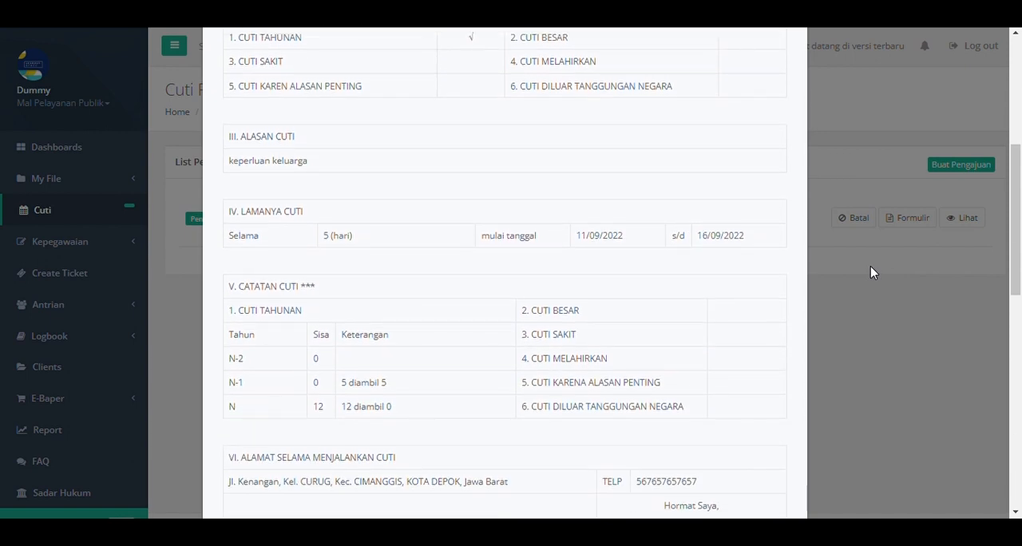
pyautogui.scroll(-4, 871, 273)
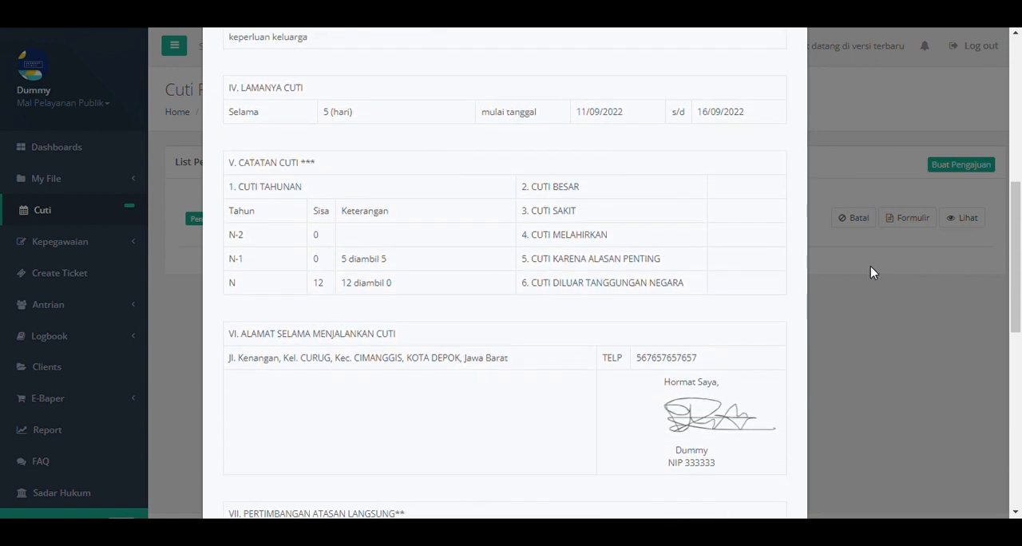
pyautogui.scroll(-2, 871, 273)
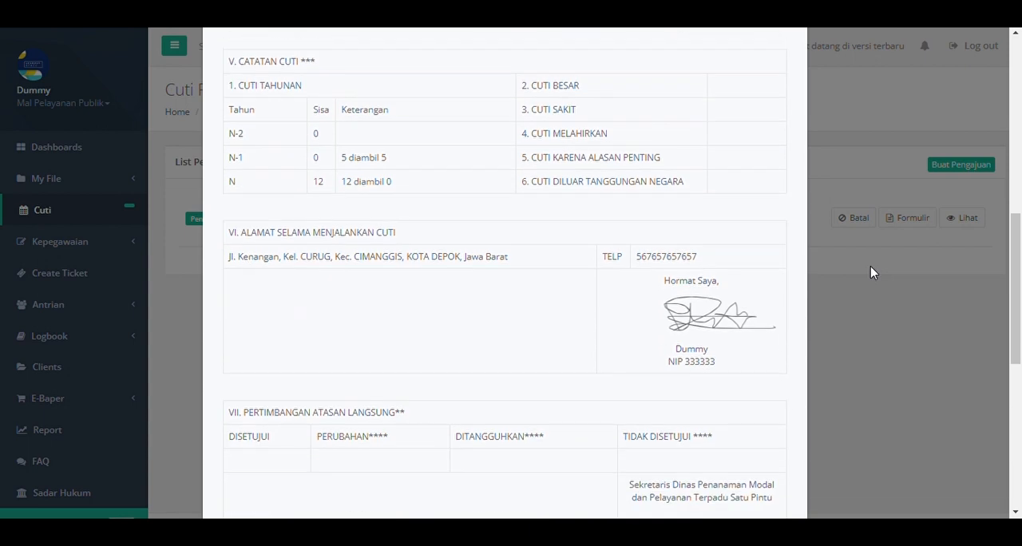
pyautogui.scroll(-4, 872, 272)
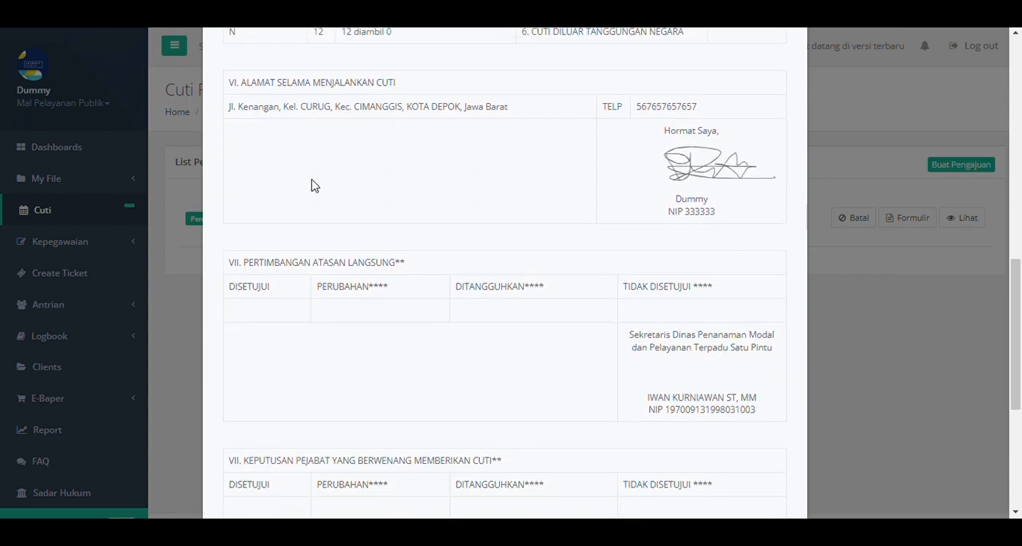
pyautogui.scroll(-2, 742, 221)
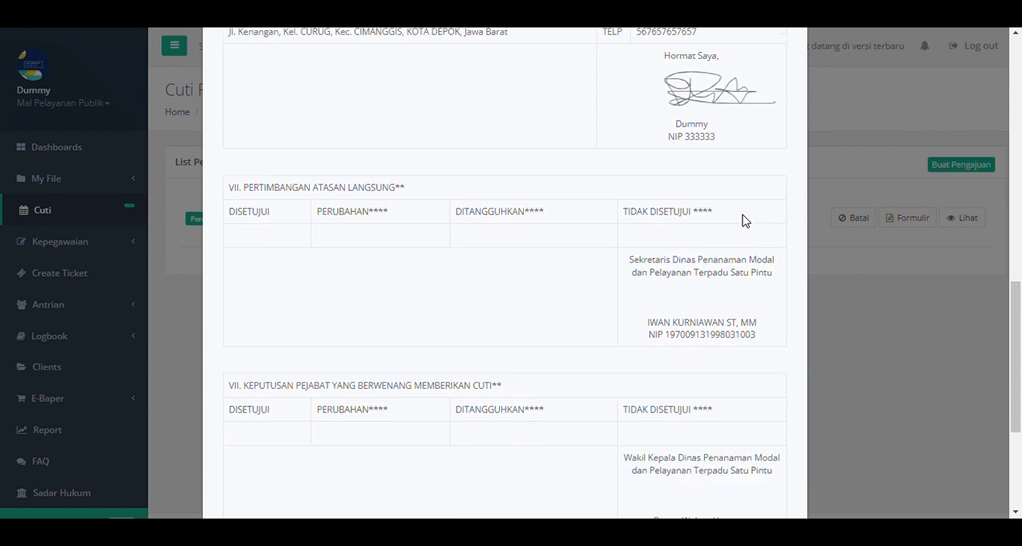
pyautogui.scroll(-2, 1019, 281)
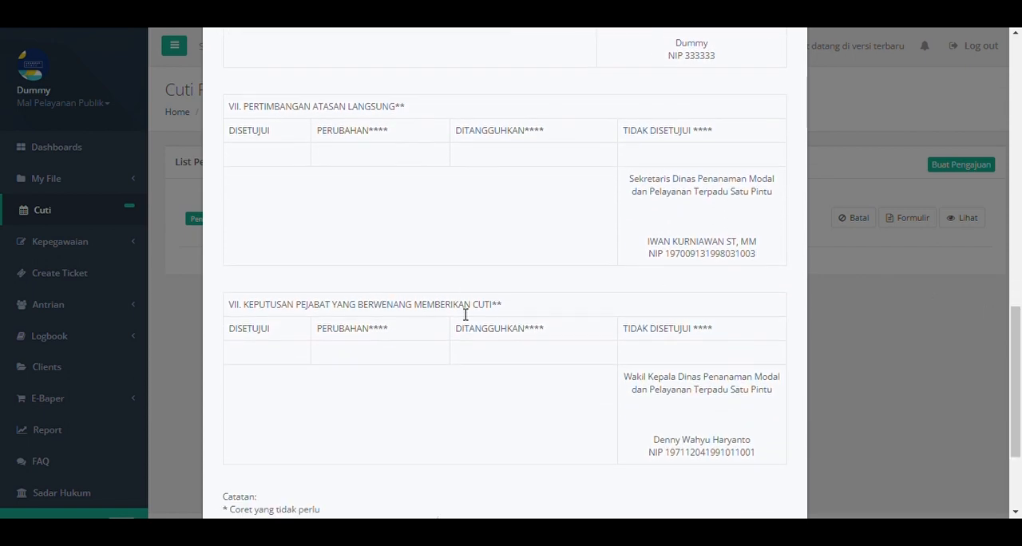
pyautogui.scroll(-2, 607, 299)
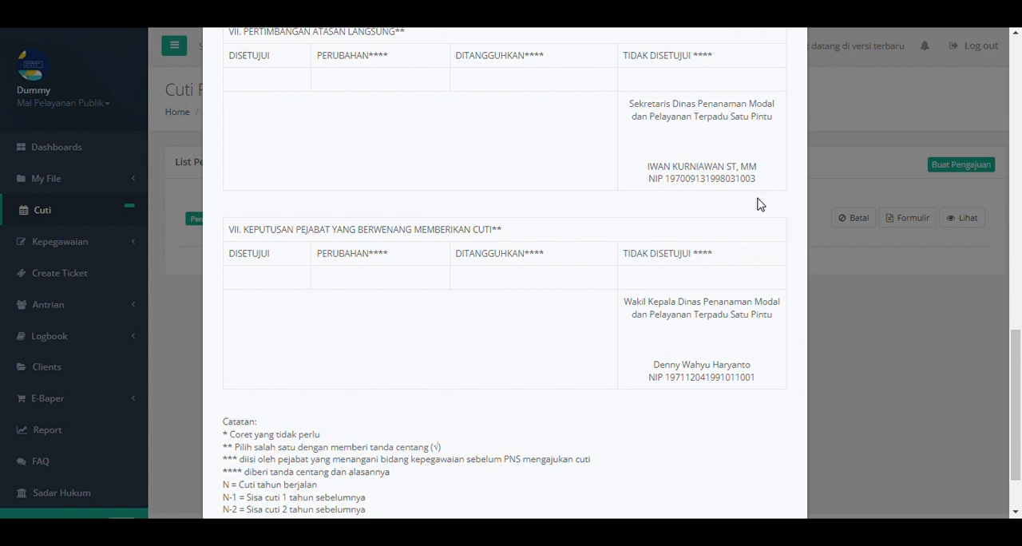
pyautogui.click(942, 325)
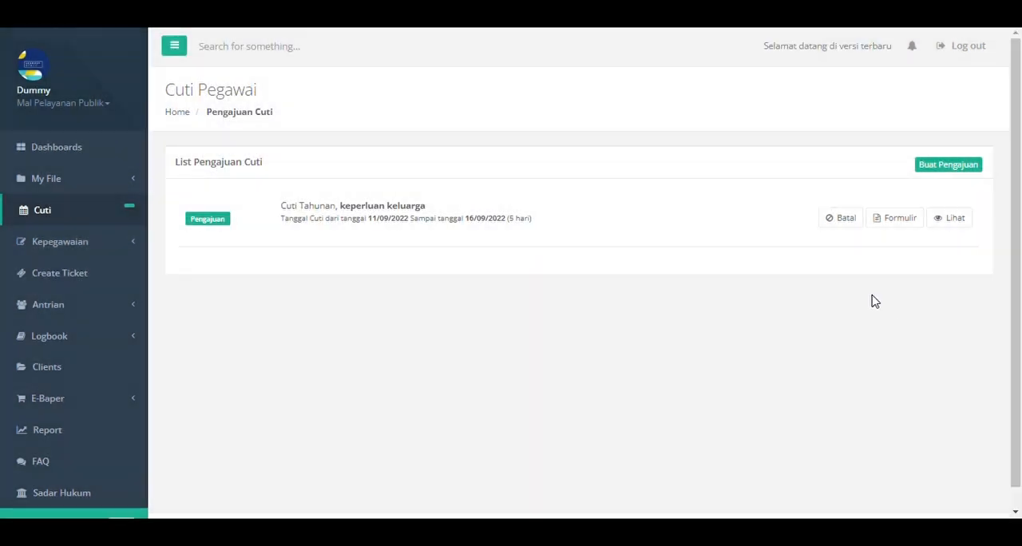
# View the submitted request's details, including its last activity and Dokumen Pendukung, and close them.
pyautogui.click(955, 226)
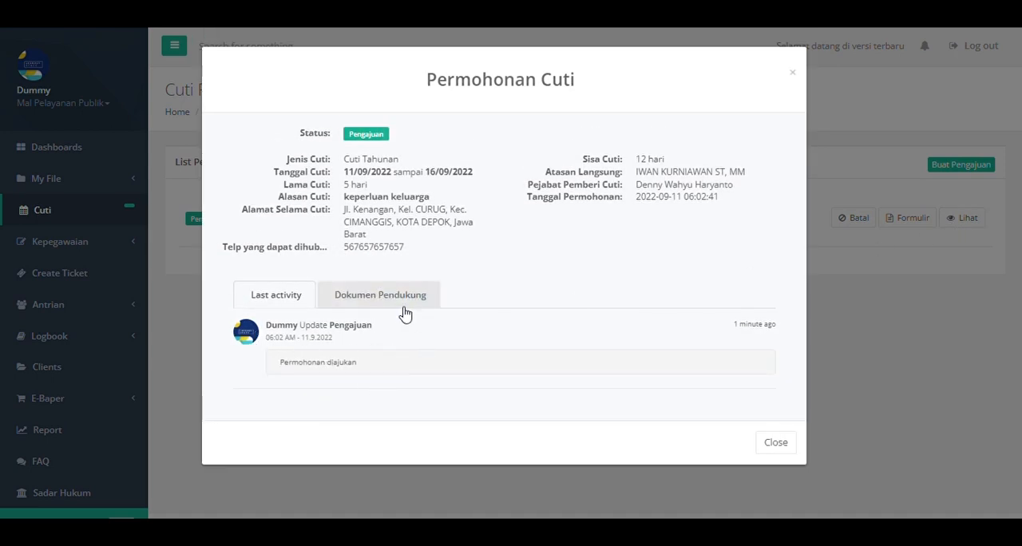
pyautogui.click(431, 299)
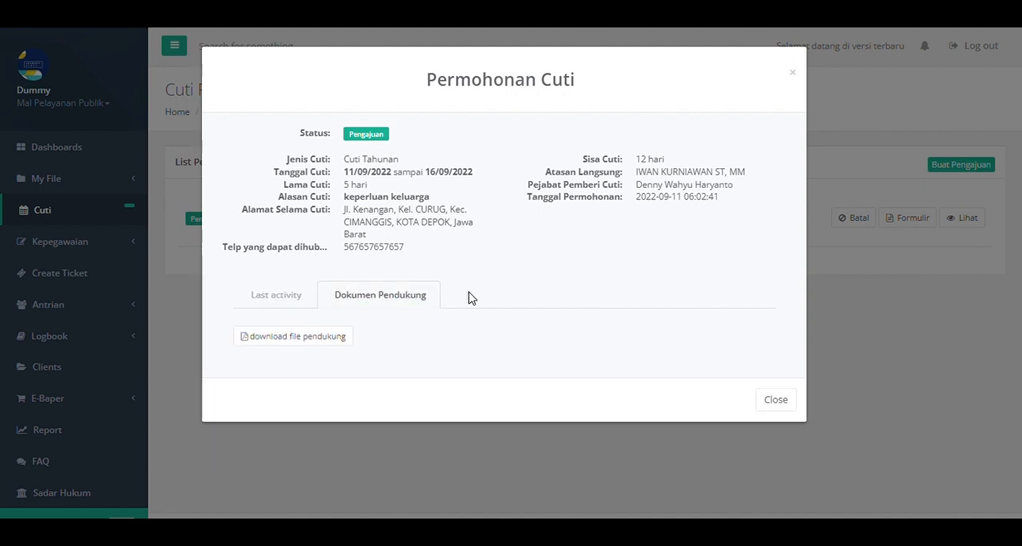
pyautogui.click(983, 327)
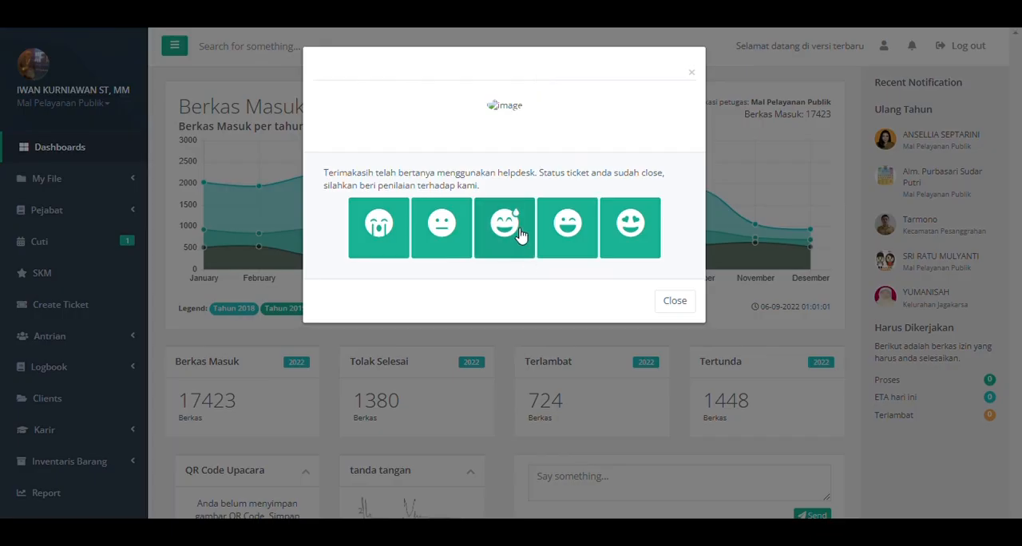
# In the direct supervisor's account, dismiss the helpdesk rating and open the Approval form for the subordinate's pending Cuti request.
pyautogui.click(770, 150)
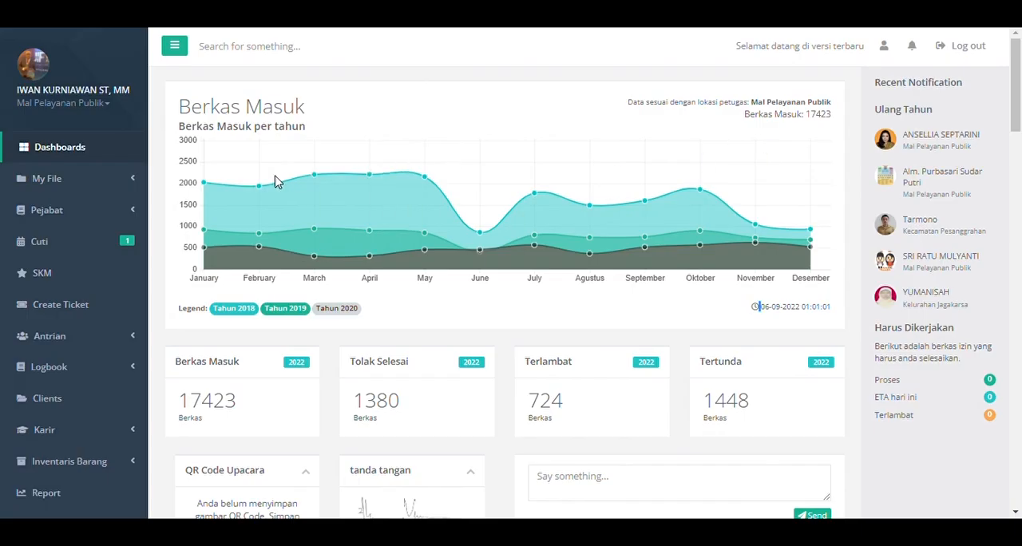
pyautogui.click(68, 249)
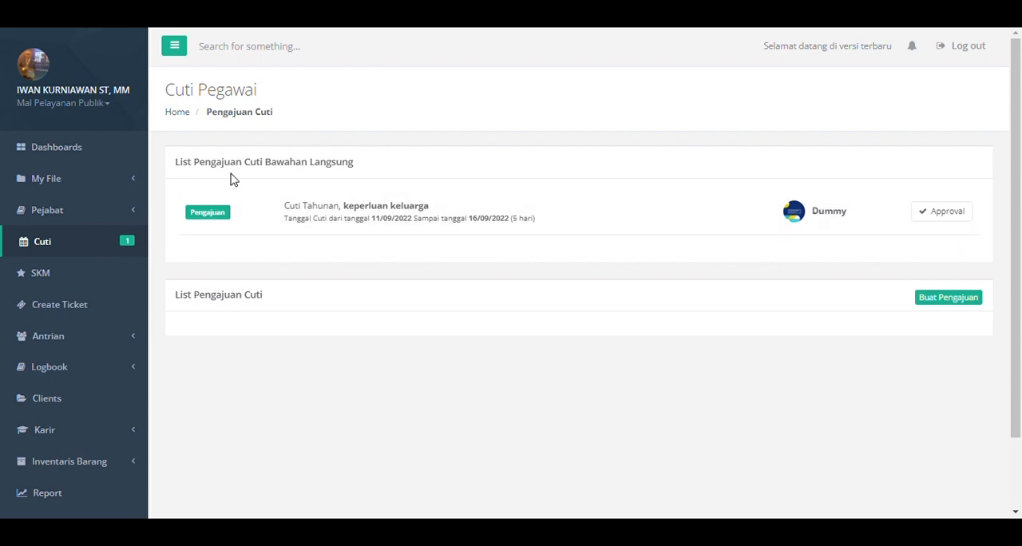
pyautogui.click(939, 220)
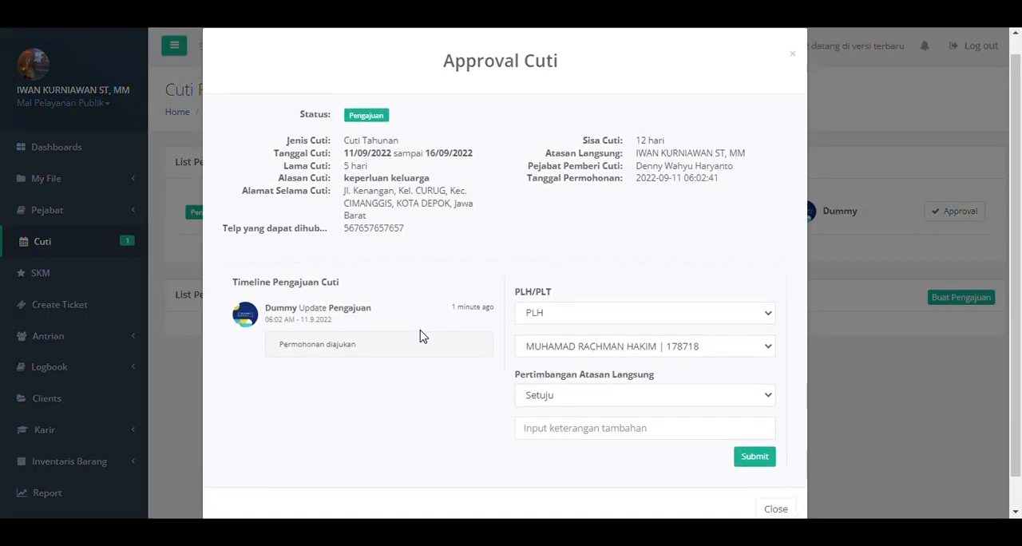
pyautogui.scroll(-1, 422, 336)
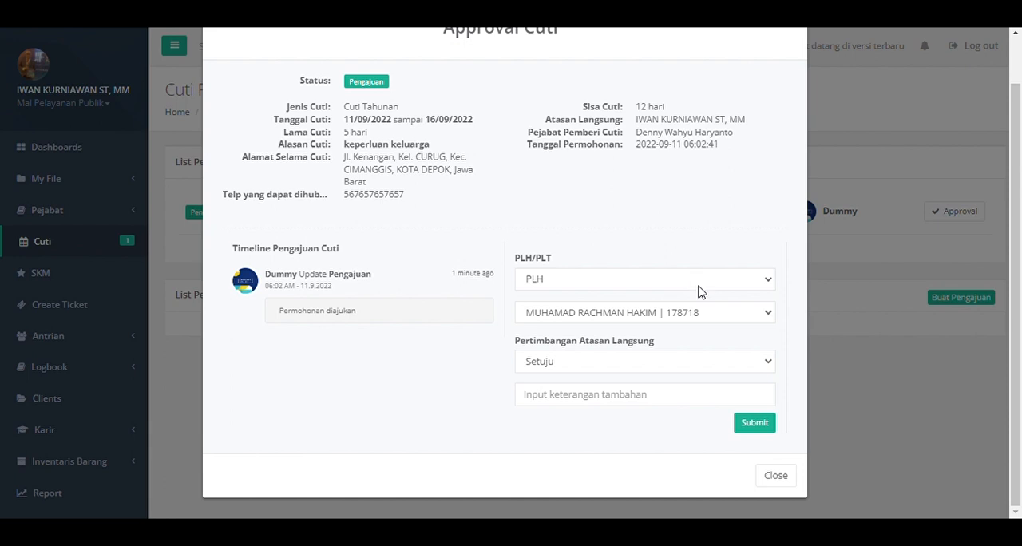
# Submit the direct supervisor's approval of the leave request as Setuju with the additional note "ok".
pyautogui.click(650, 286)
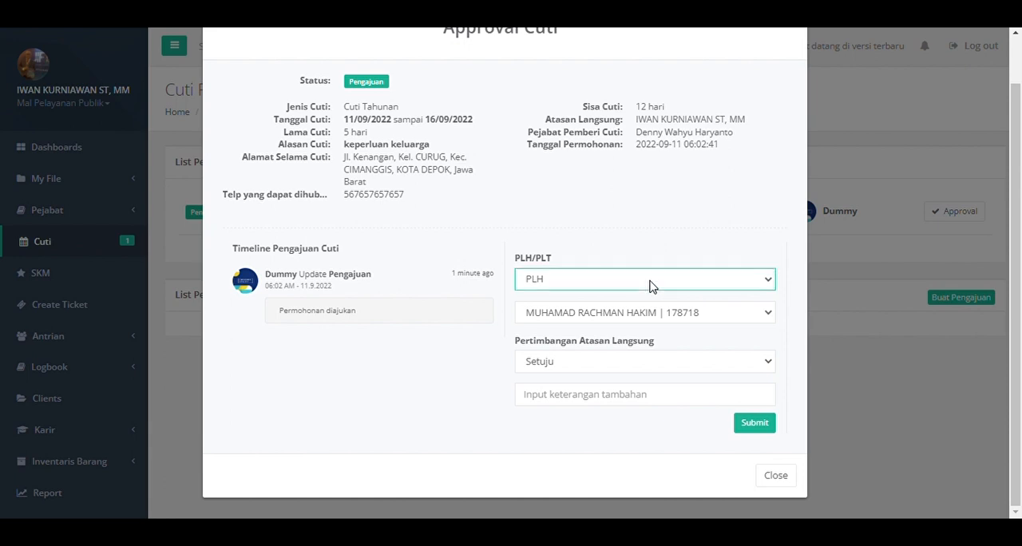
pyautogui.doubleClick(650, 233)
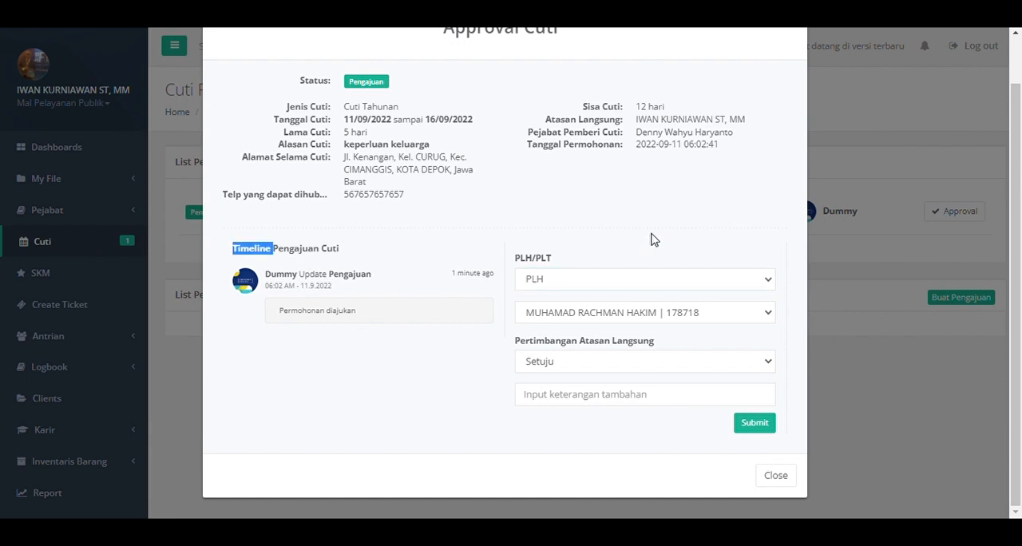
pyautogui.click(482, 376)
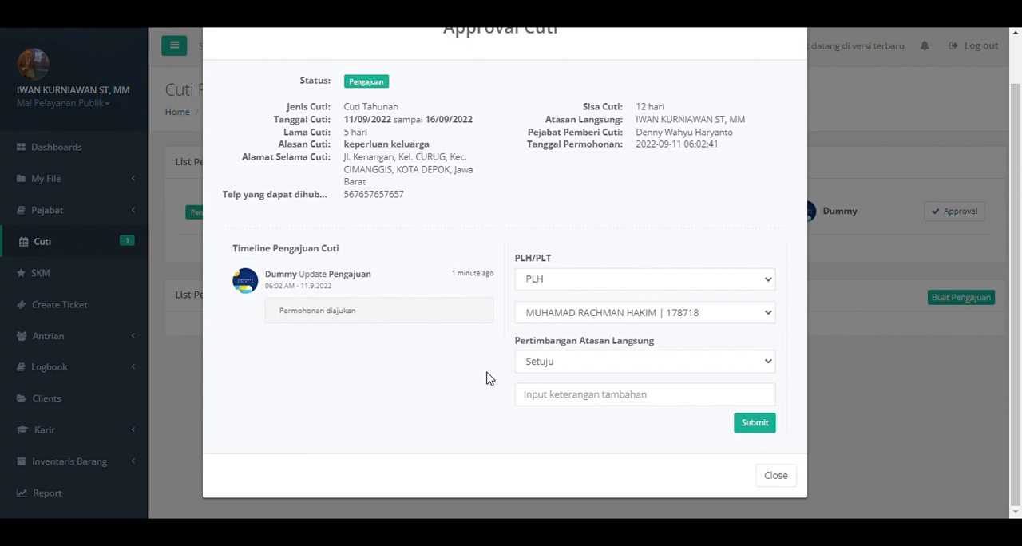
pyautogui.click(631, 286)
pyautogui.click(603, 363)
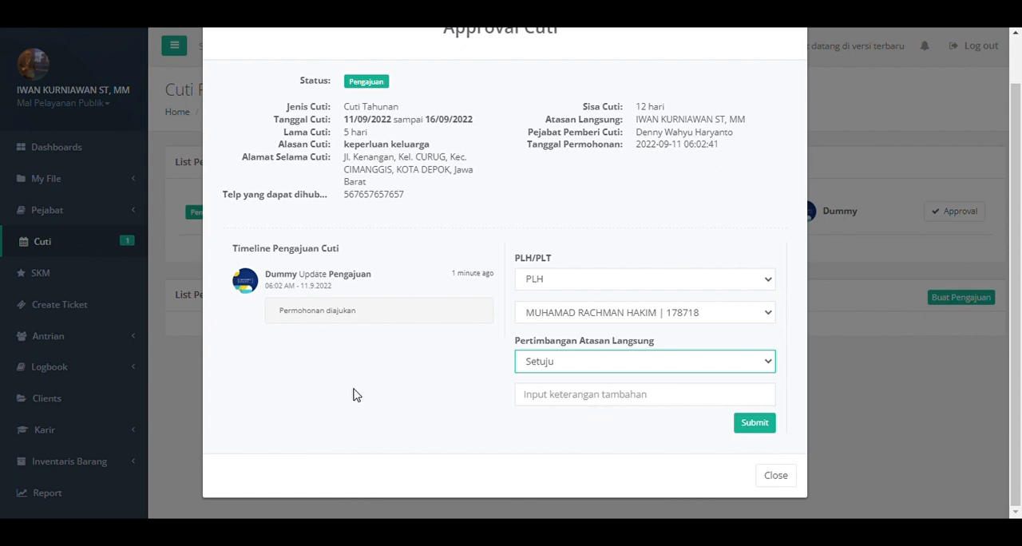
pyautogui.click(387, 399)
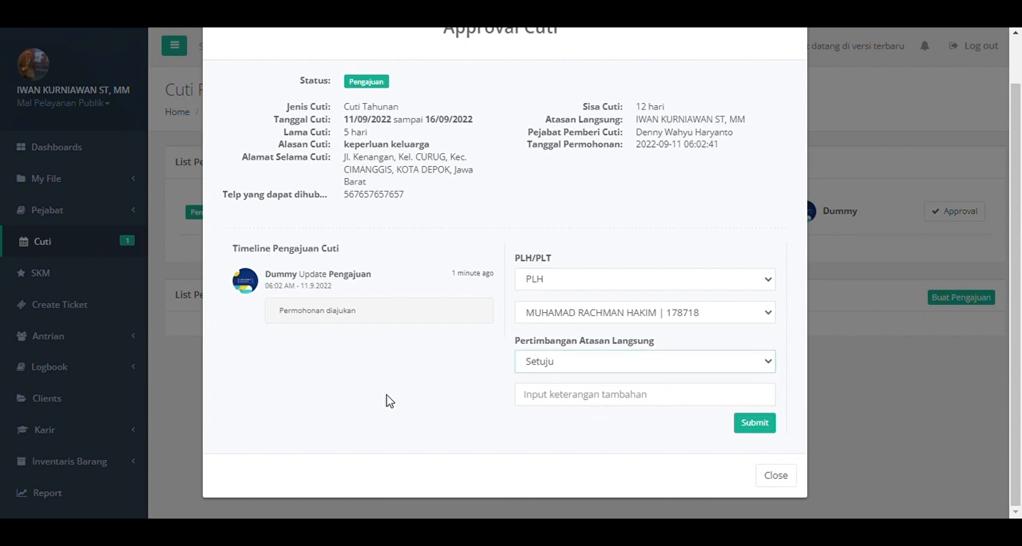
pyautogui.click(588, 402)
pyautogui.write('ok')
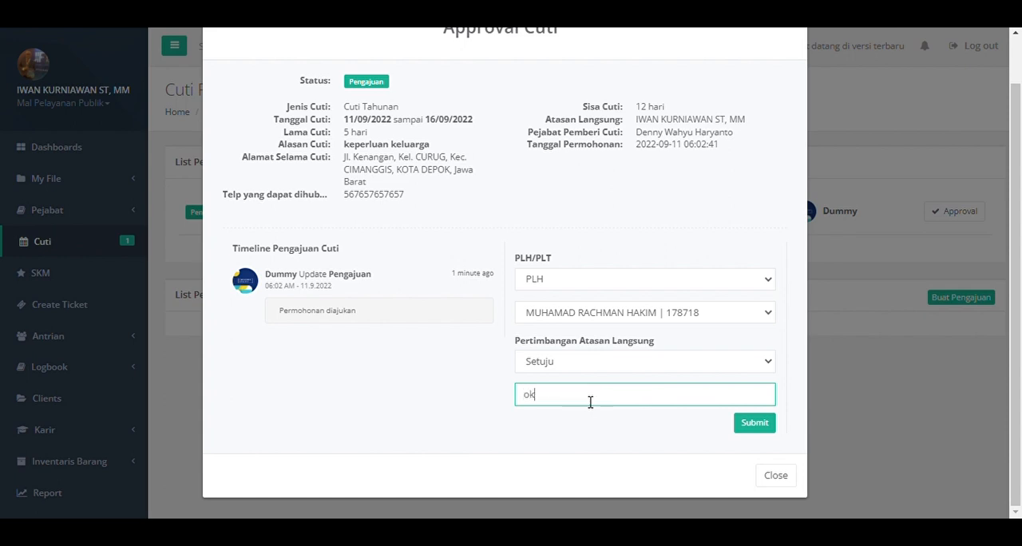
pyautogui.click(776, 426)
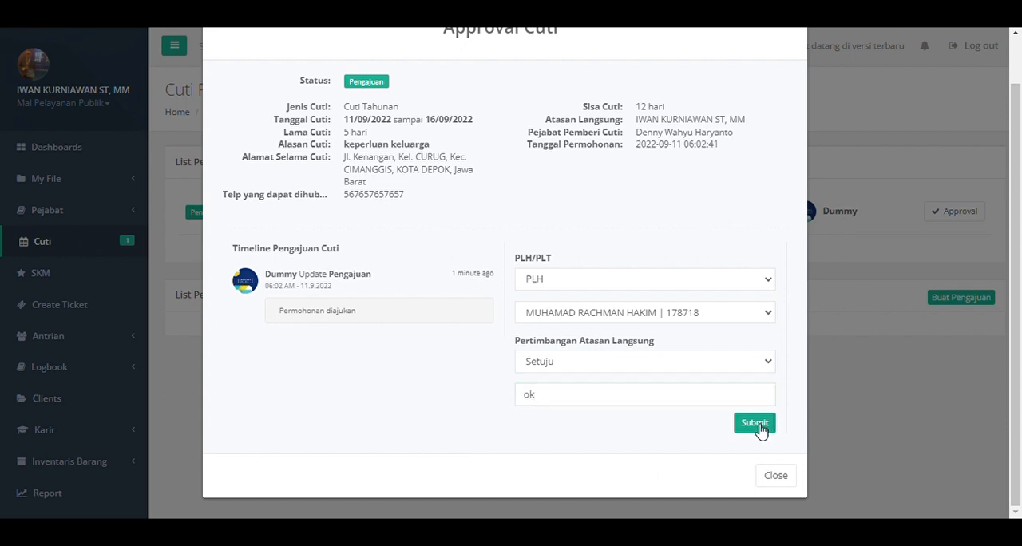
pyautogui.click(754, 425)
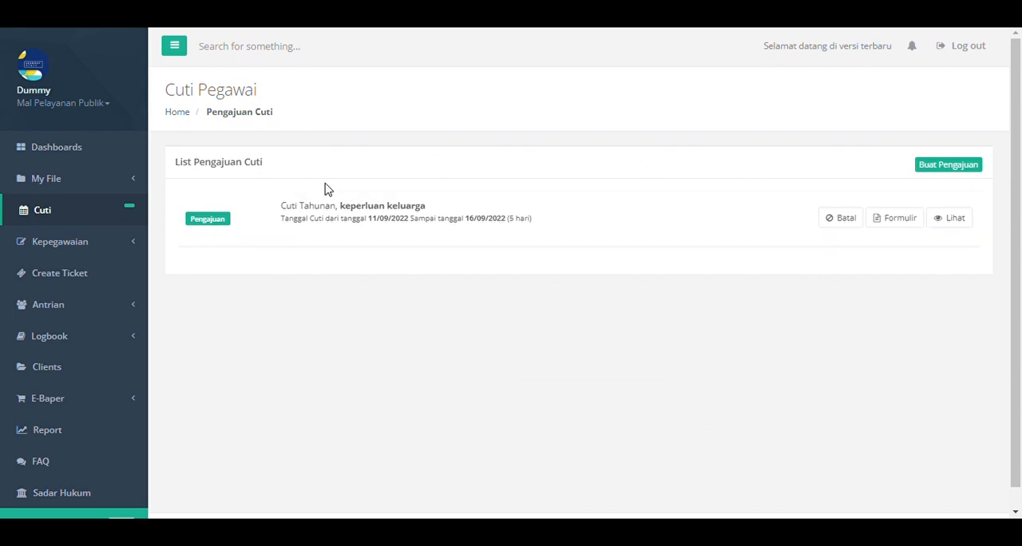
# In the Kepegawaian staff account, open the Permohonan Cuti list and filter it to Setuju (AL) requests.
pyautogui.click(138, 241)
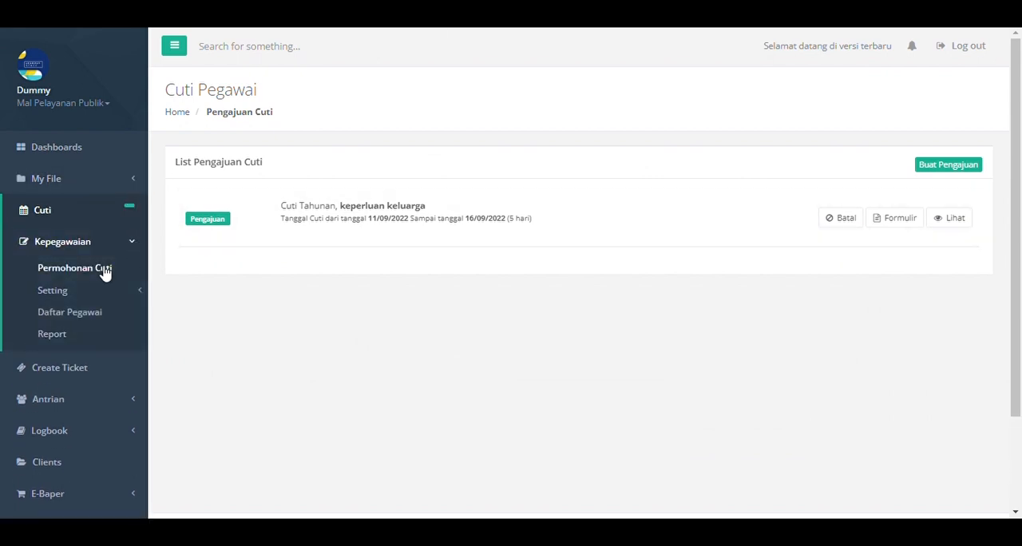
pyautogui.click(104, 270)
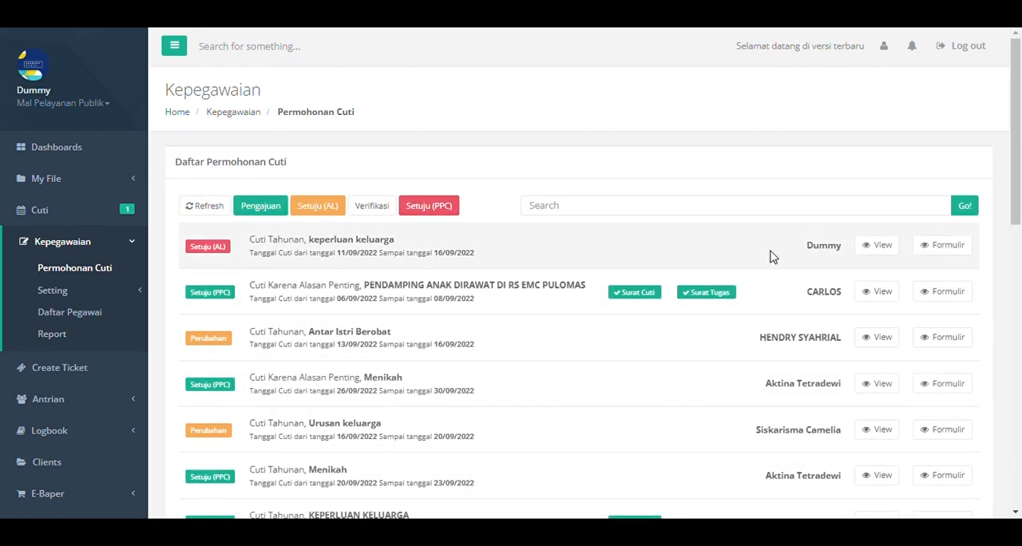
pyautogui.click(336, 212)
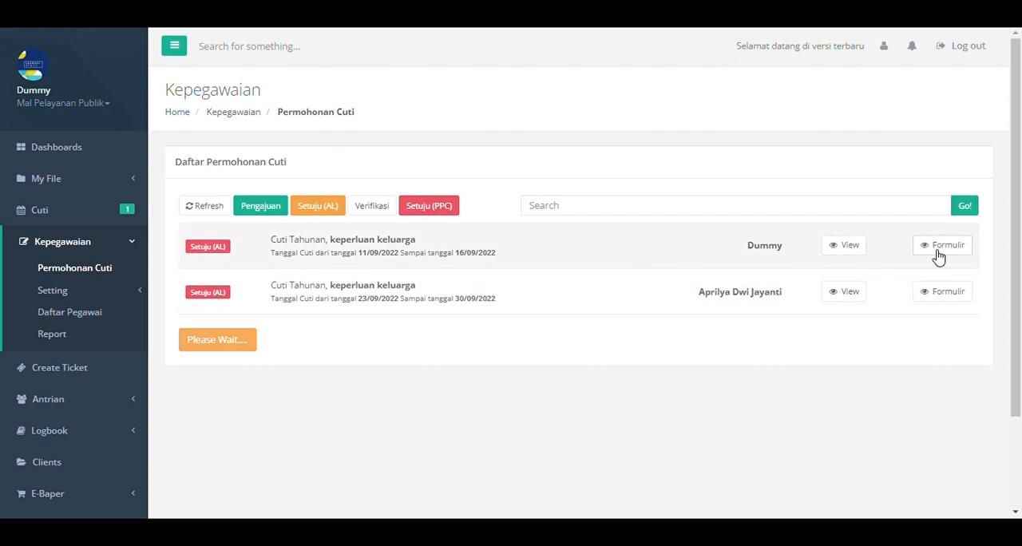
# Open the Formulir of the 11/09/2022 to 16/09/2022 request, examine its signatures and approval sections, and close it.
pyautogui.click(939, 254)
pyautogui.scroll(-2, 768, 308)
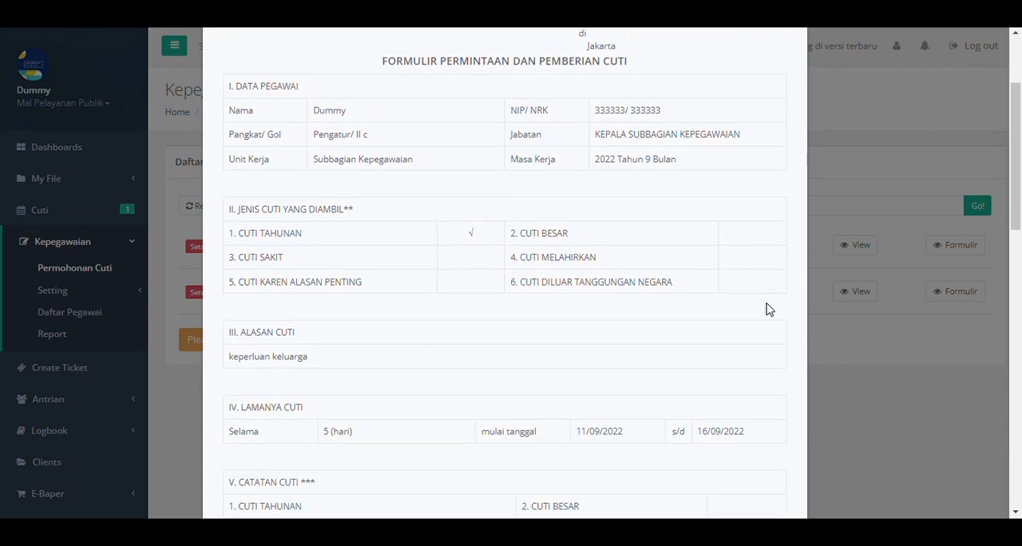
pyautogui.scroll(-8, 768, 307)
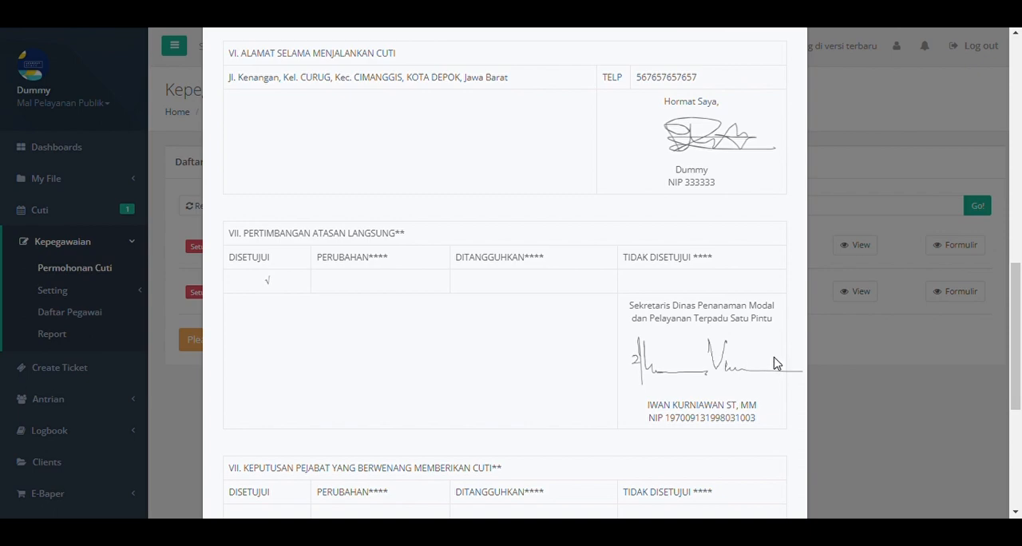
pyautogui.scroll(-4, 773, 368)
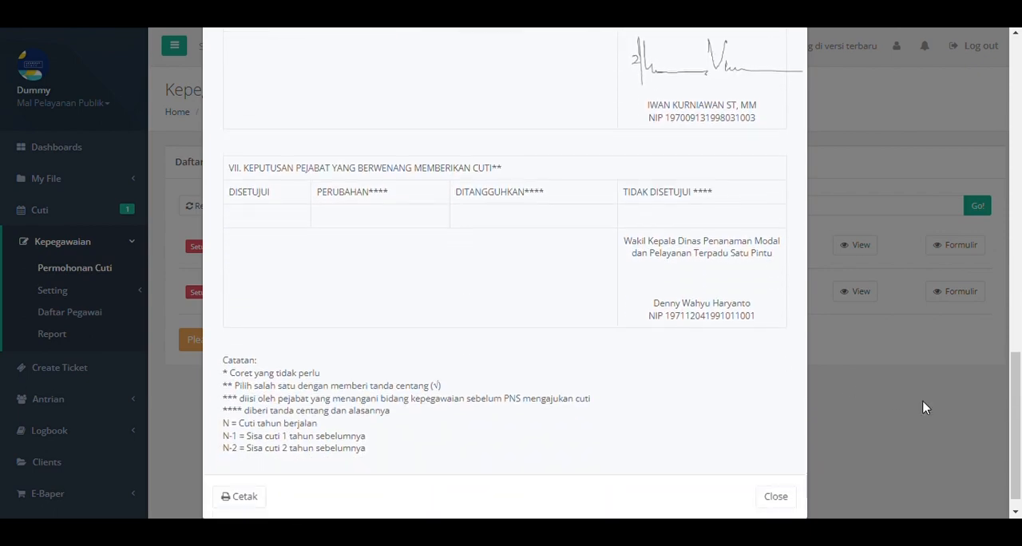
pyautogui.click(922, 408)
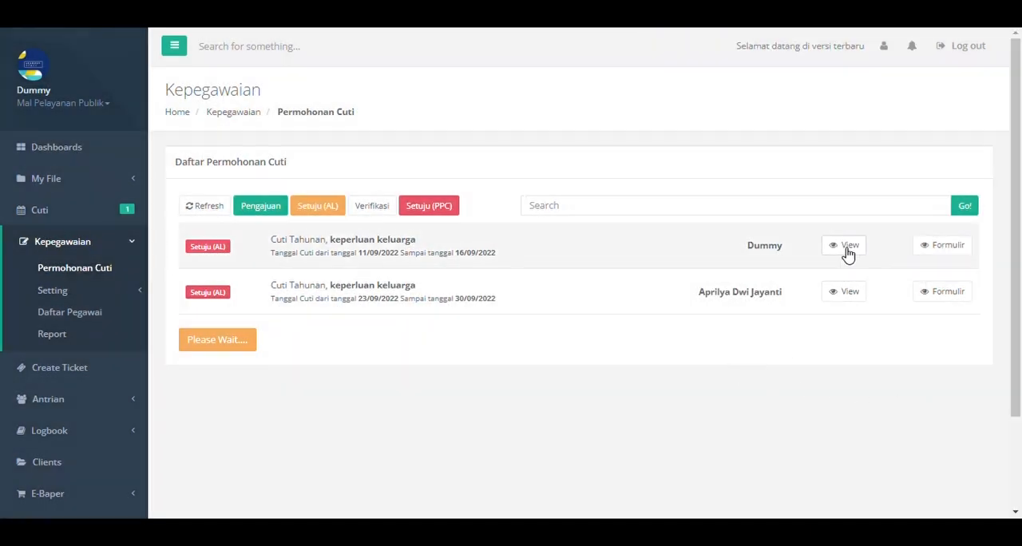
# View the same request's details, going through its activity, files, upload, and setting sections to the Verifikasi section.
pyautogui.click(847, 248)
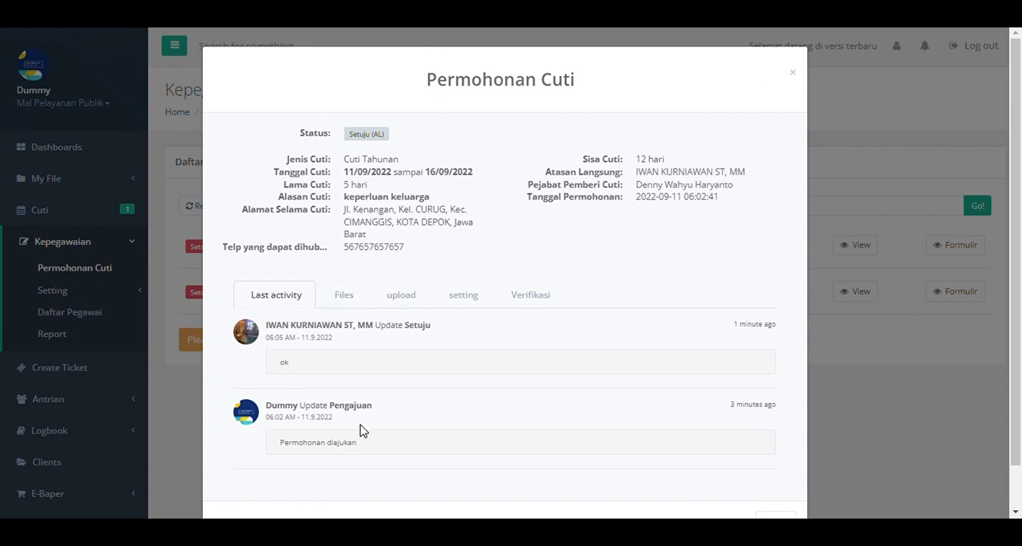
pyautogui.click(350, 304)
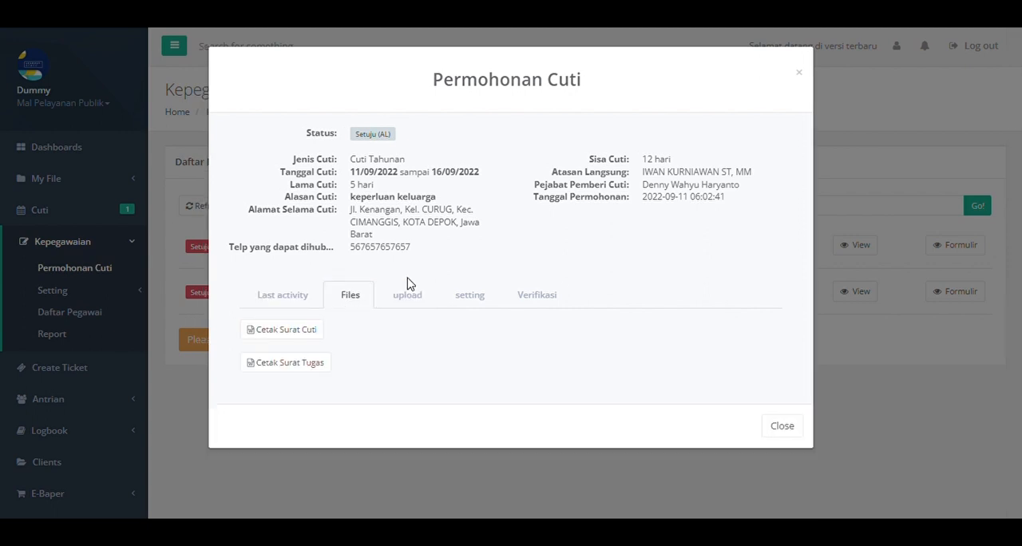
pyautogui.click(413, 293)
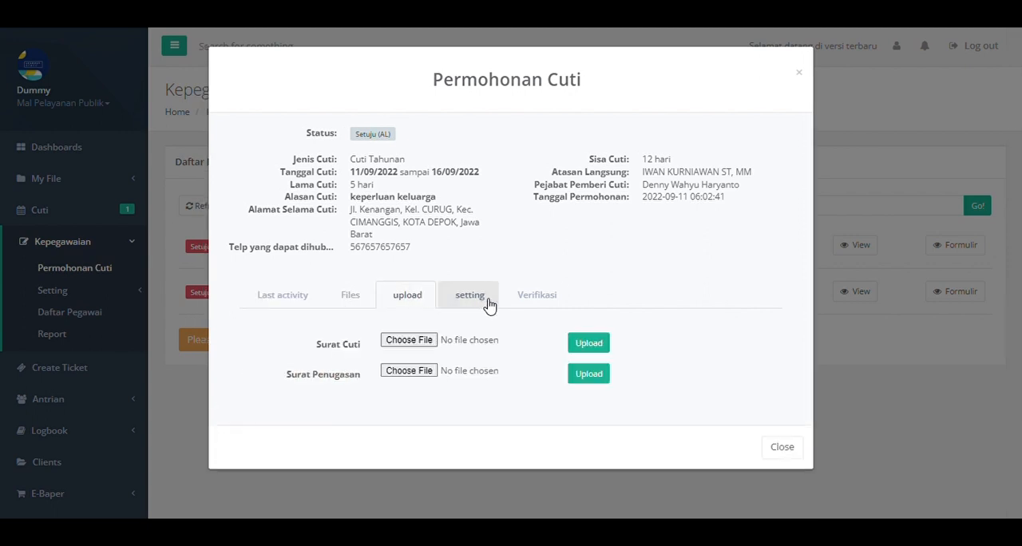
pyautogui.click(489, 304)
pyautogui.click(529, 299)
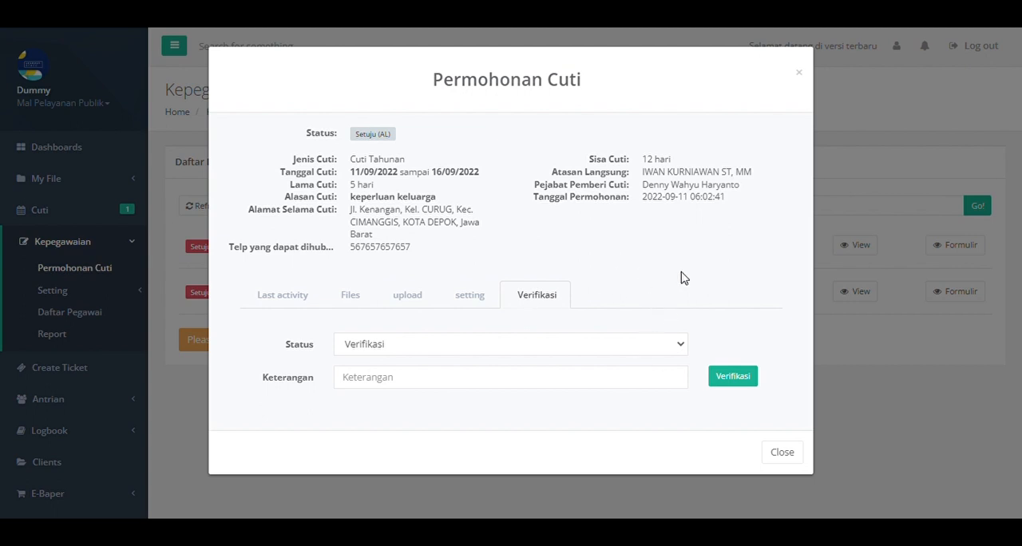
# Verify the request with status Verifikasi and Keterangan "ok", acknowledge the update, and close the details.
pyautogui.click(645, 353)
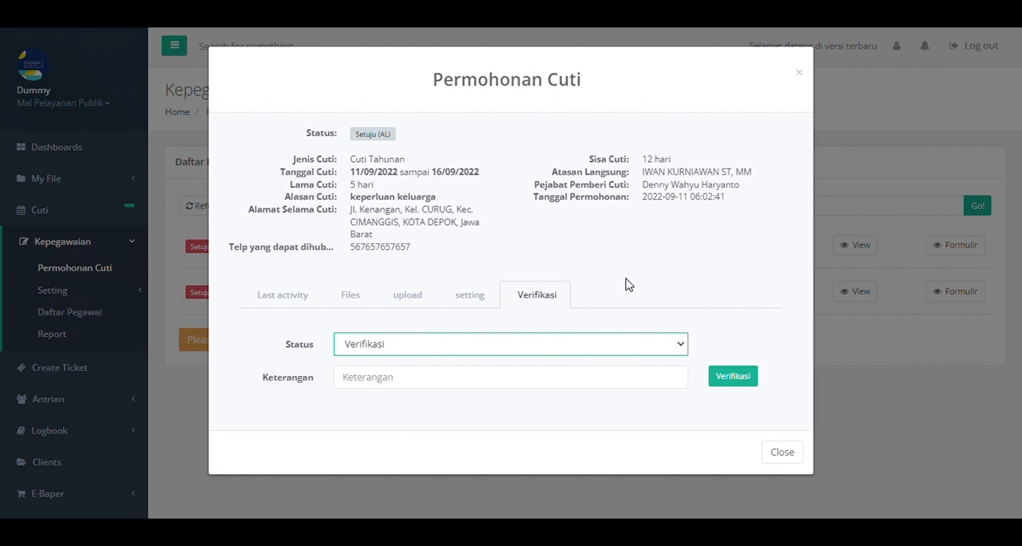
pyautogui.click(469, 424)
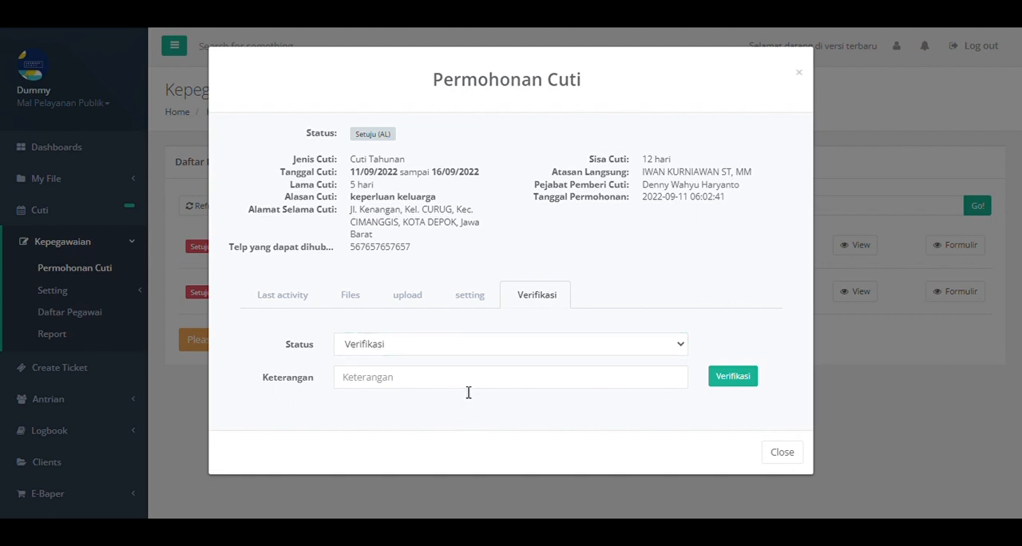
pyautogui.click(469, 390)
pyautogui.write('ok')
pyautogui.click(733, 377)
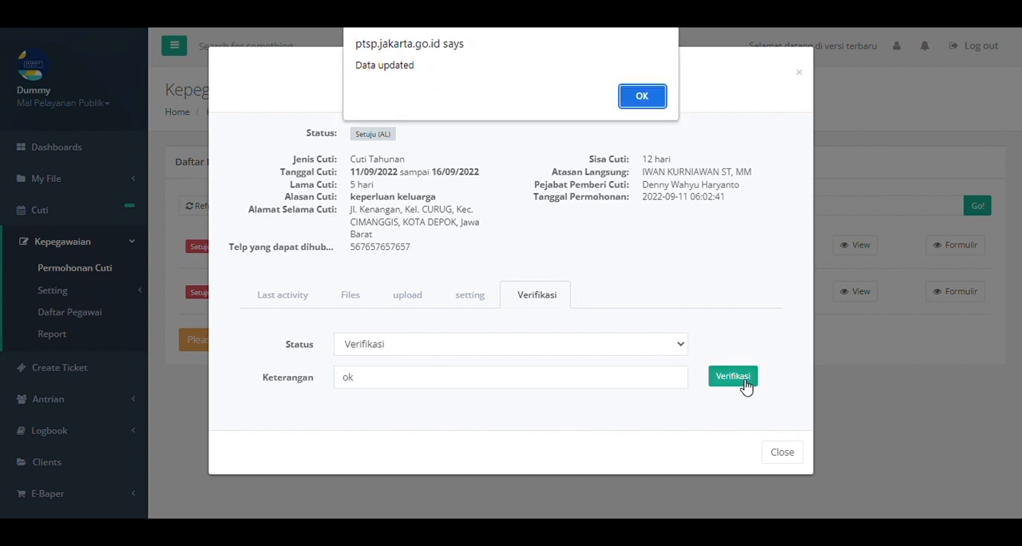
pyautogui.click(643, 96)
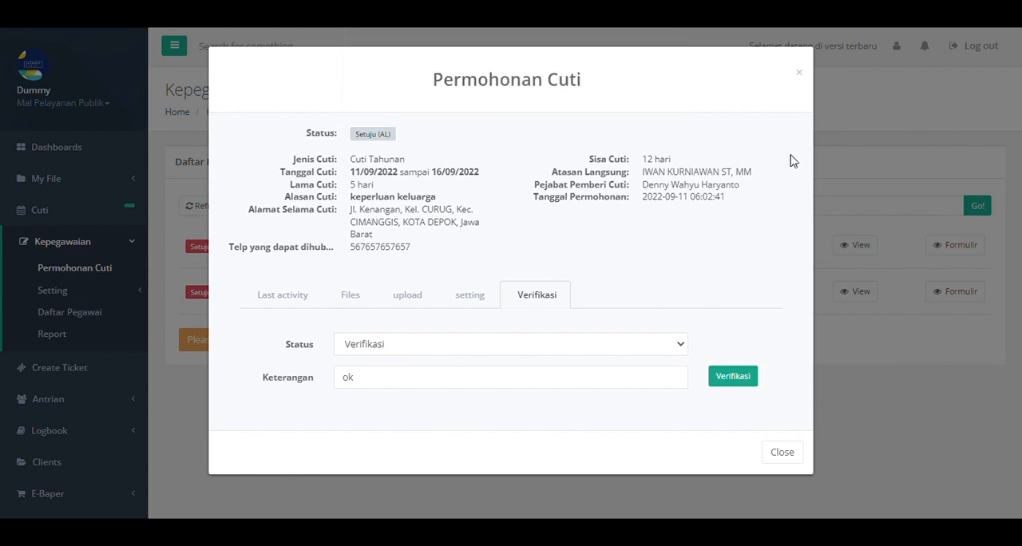
pyautogui.click(783, 452)
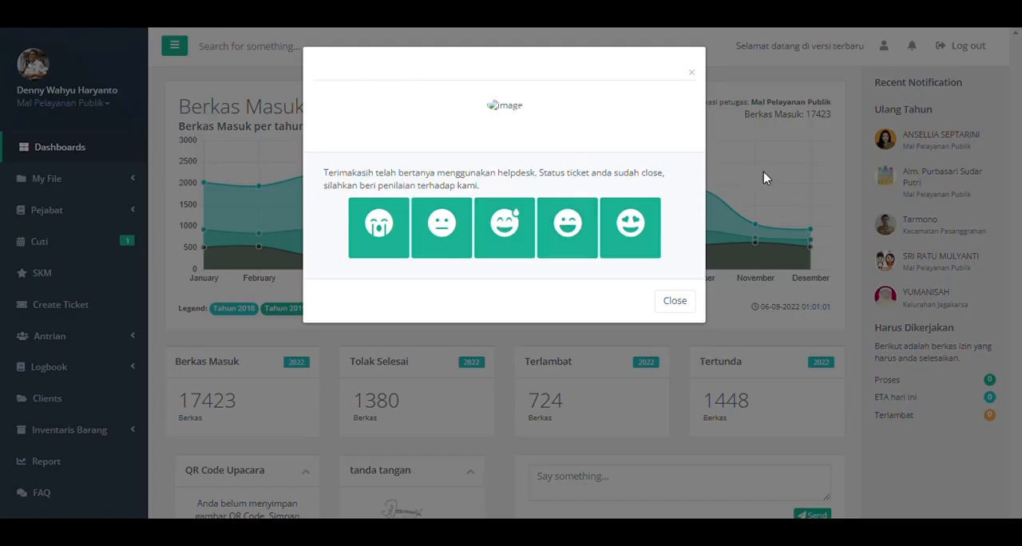
pyautogui.click(783, 136)
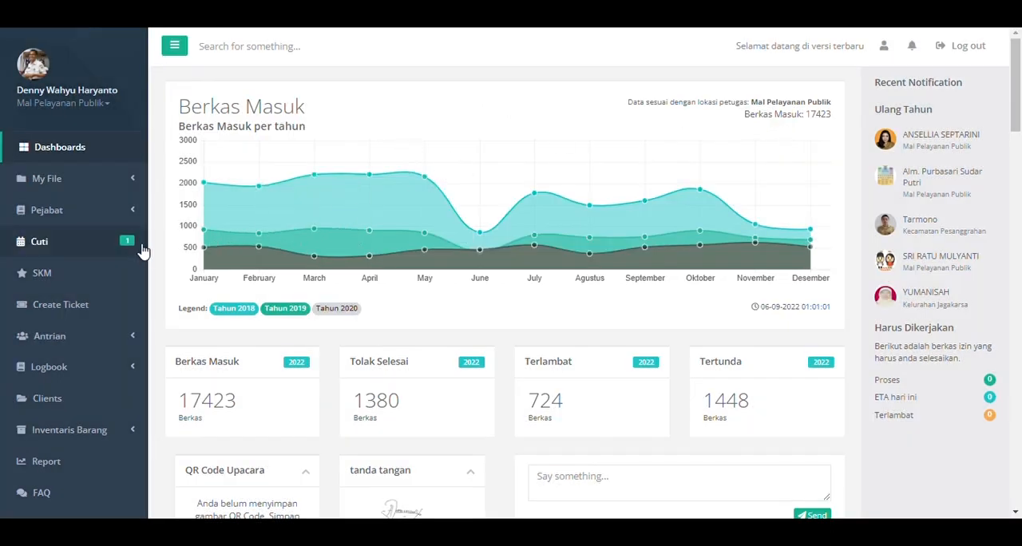
pyautogui.click(90, 252)
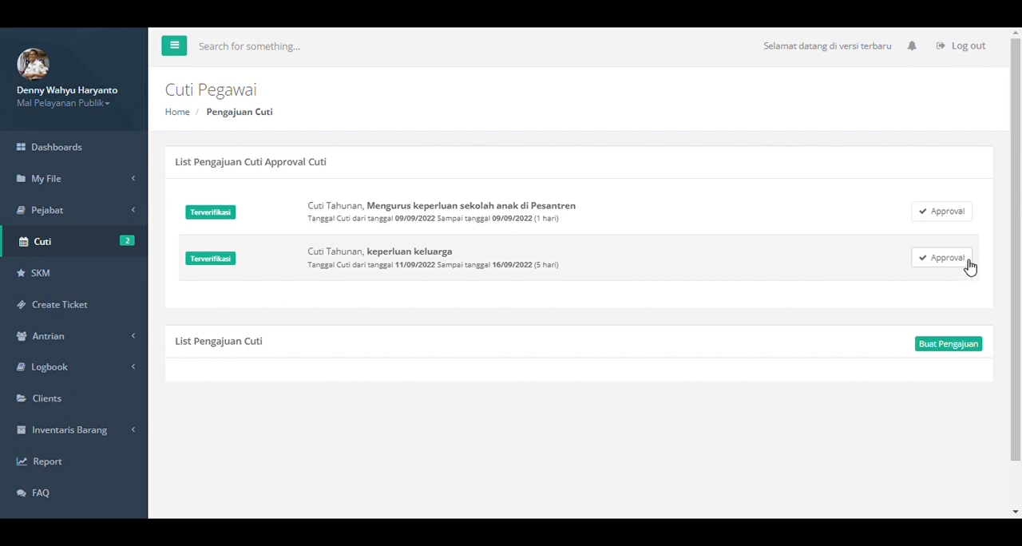
pyautogui.click(967, 263)
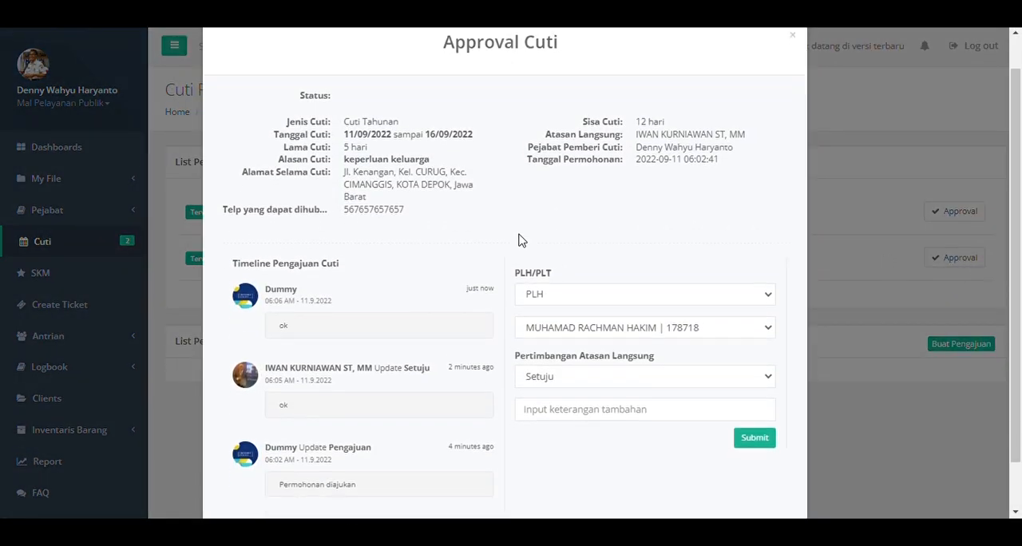
# Review the request's timeline and submit the leave-granting official's approval as Setuju with the note "ok".
pyautogui.scroll(-1, 519, 241)
pyautogui.scroll(1, 495, 256)
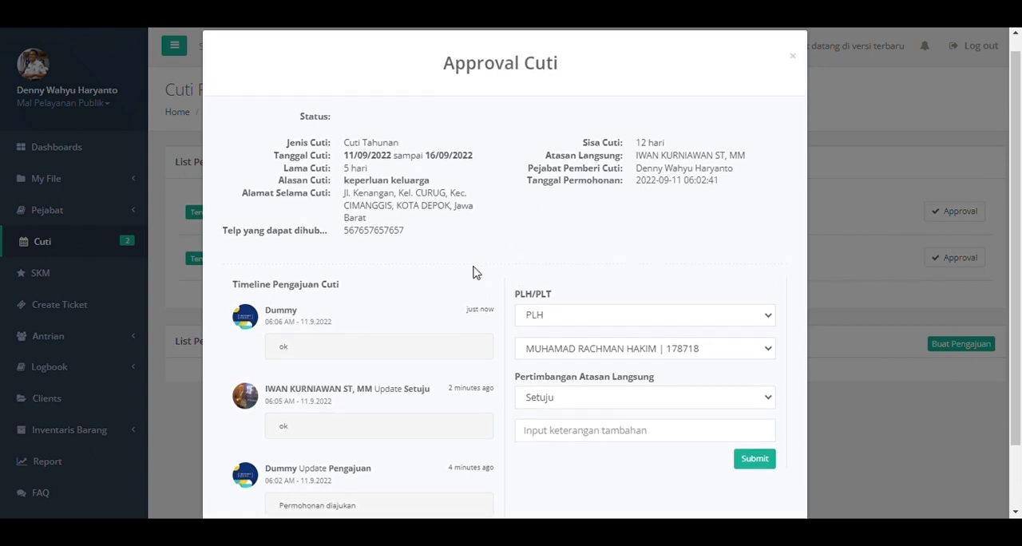
pyautogui.scroll(-1, 447, 312)
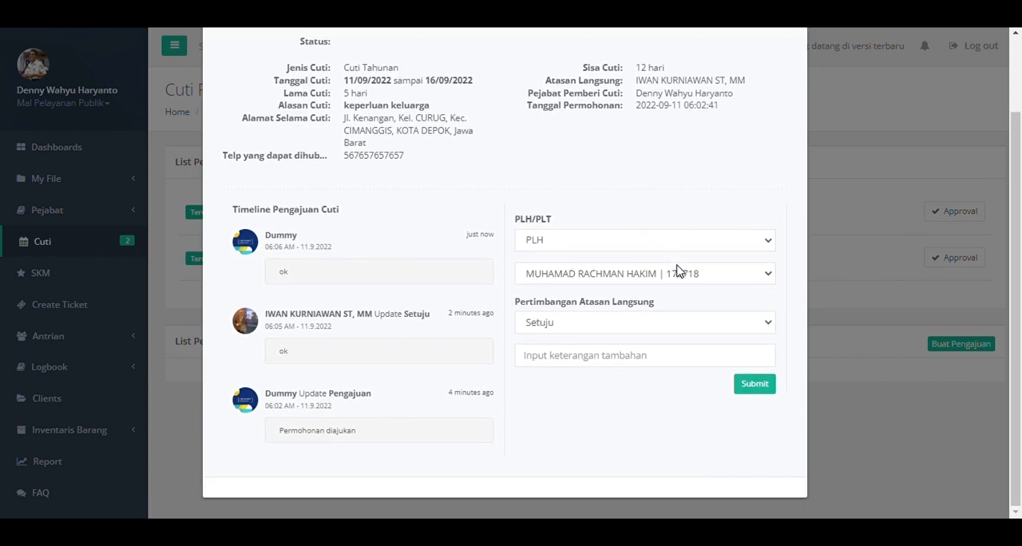
pyautogui.click(645, 366)
pyautogui.write('ok')
pyautogui.click(743, 387)
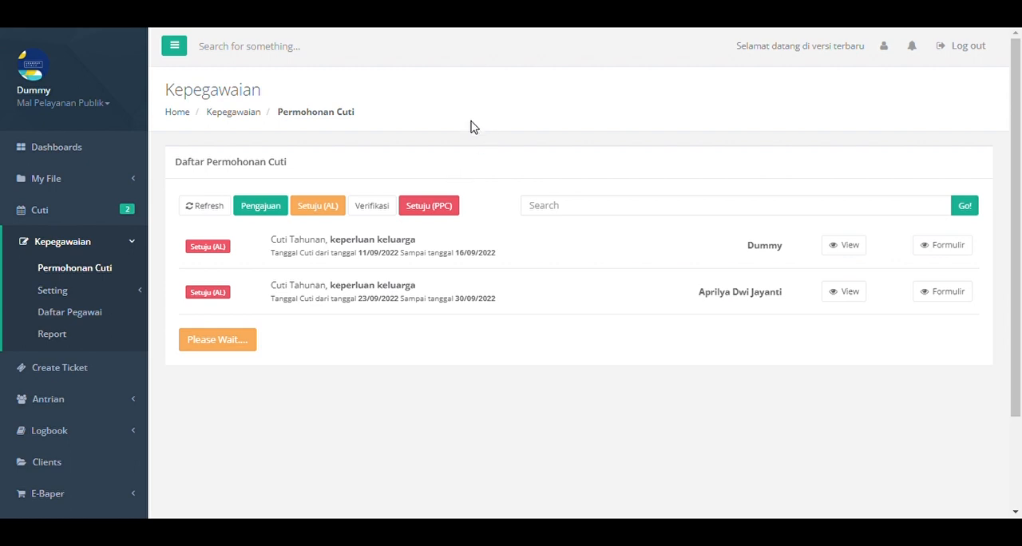
# Back in the Kepegawaian account, filter to Setuju (PPC) requests and review the last activity of the 11/09/2022 to 16/09/2022 request.
pyautogui.click(443, 219)
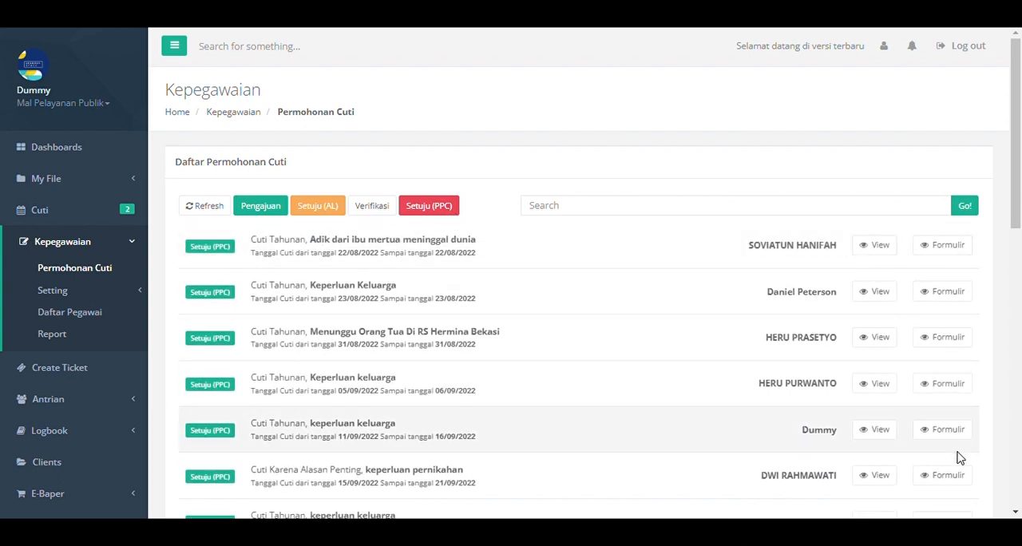
pyautogui.click(879, 435)
pyautogui.scroll(-1, 375, 280)
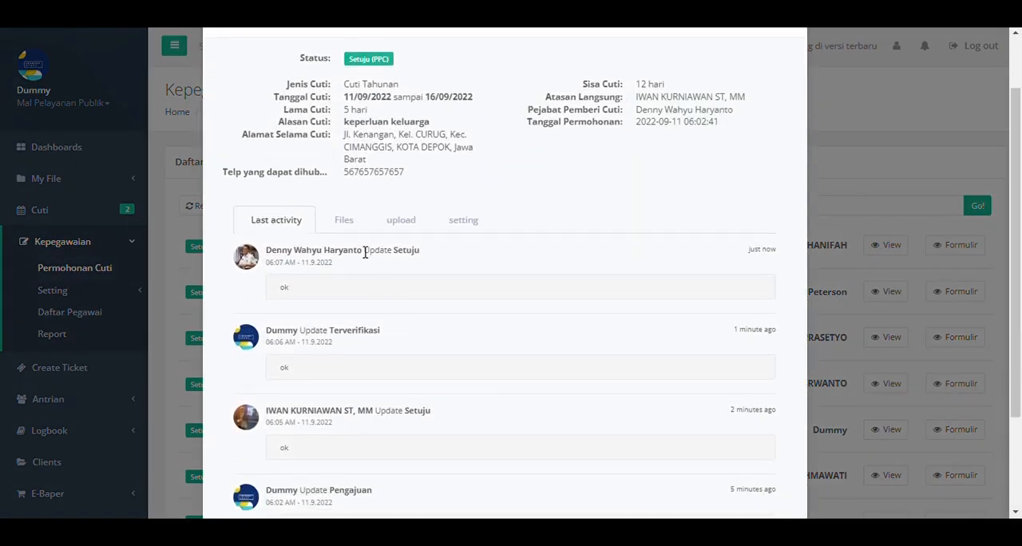
pyautogui.scroll(1, 349, 232)
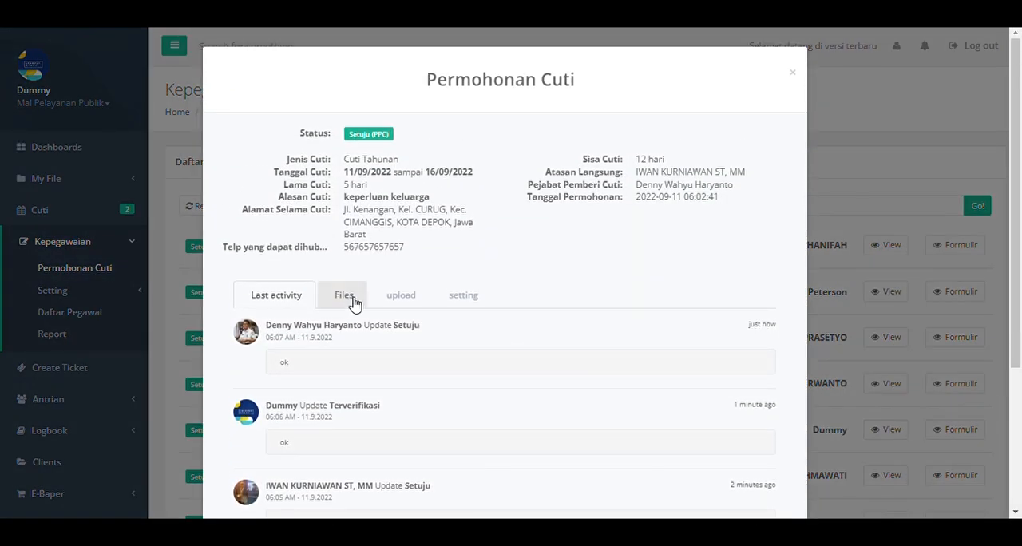
# Print the Surat Cuti from the request's files and open the upload section for Surat Cuti and Surat Penugasan.
pyautogui.click(352, 299)
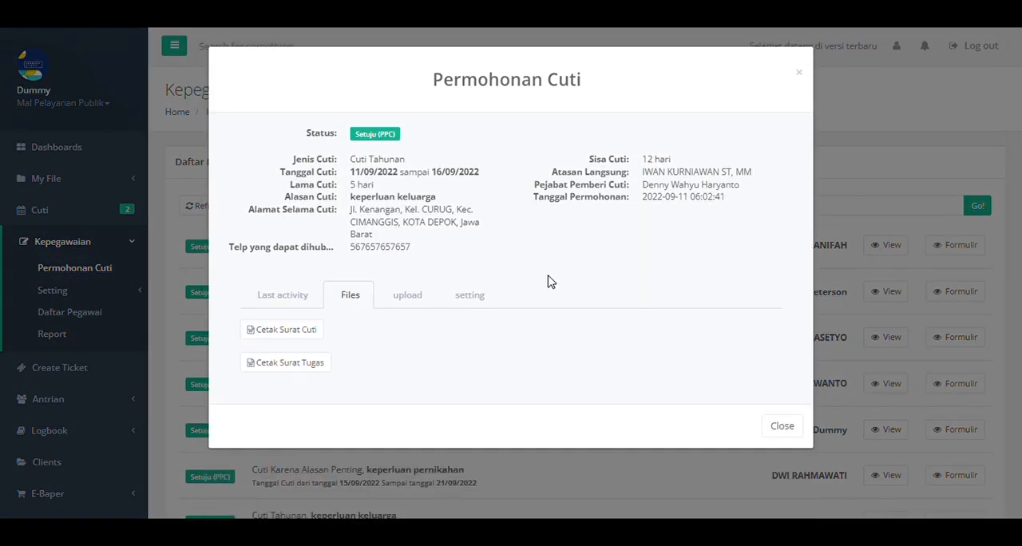
pyautogui.click(306, 337)
pyautogui.click(416, 297)
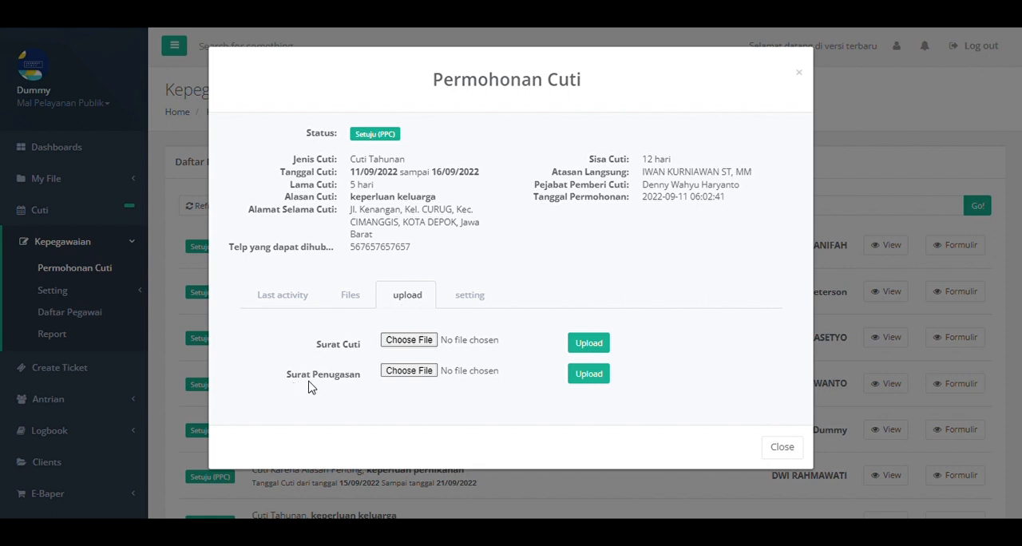
# Review the leave request's printable letters and its upload section for Surat Cuti and Surat Penugasan, and close the request.
pyautogui.click(363, 299)
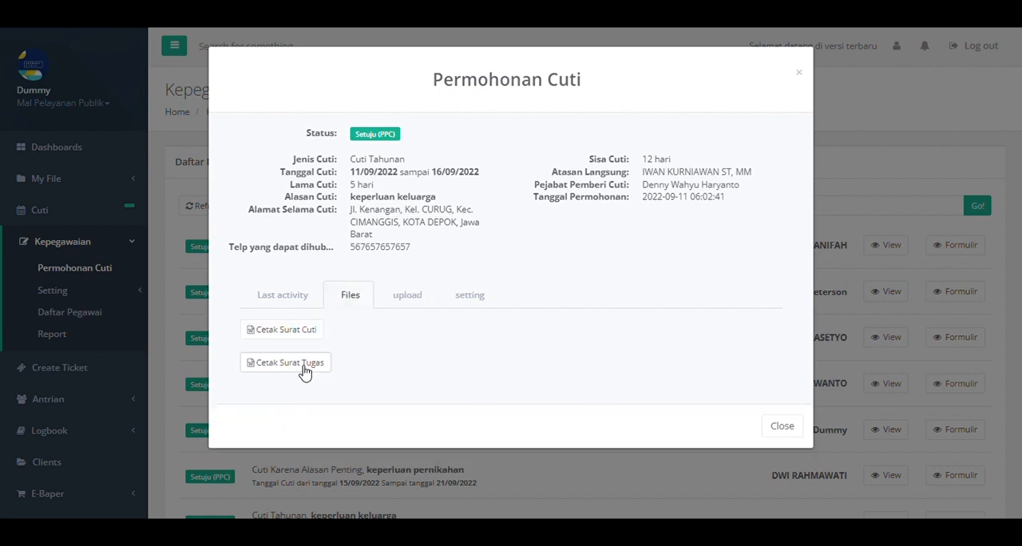
pyautogui.click(416, 305)
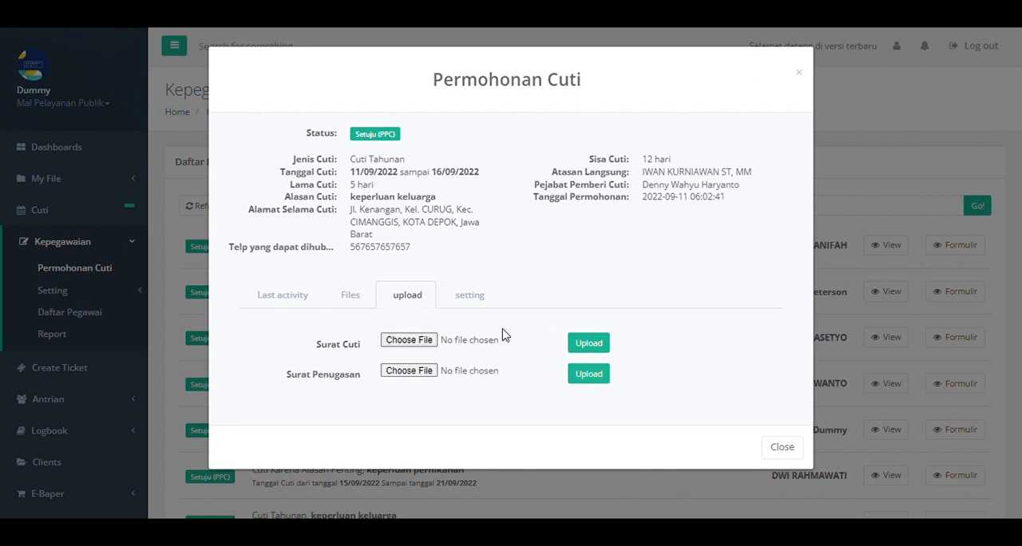
pyautogui.click(798, 73)
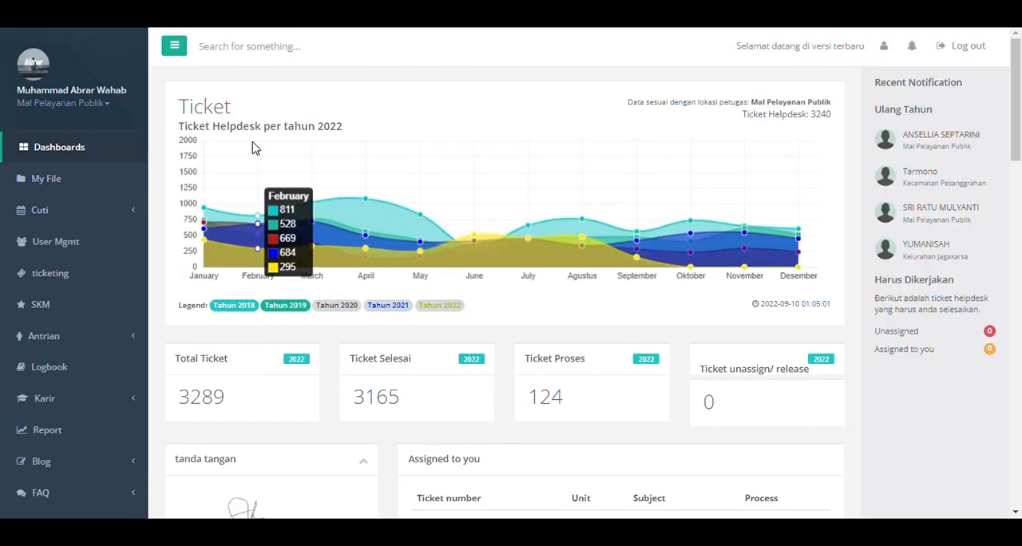
# In the Pusdatin officer's account, open Setting Pusdatin for the 11/09/2022 to 16/09/2022 request under Setting Cuti Pejabat.
pyautogui.click(90, 219)
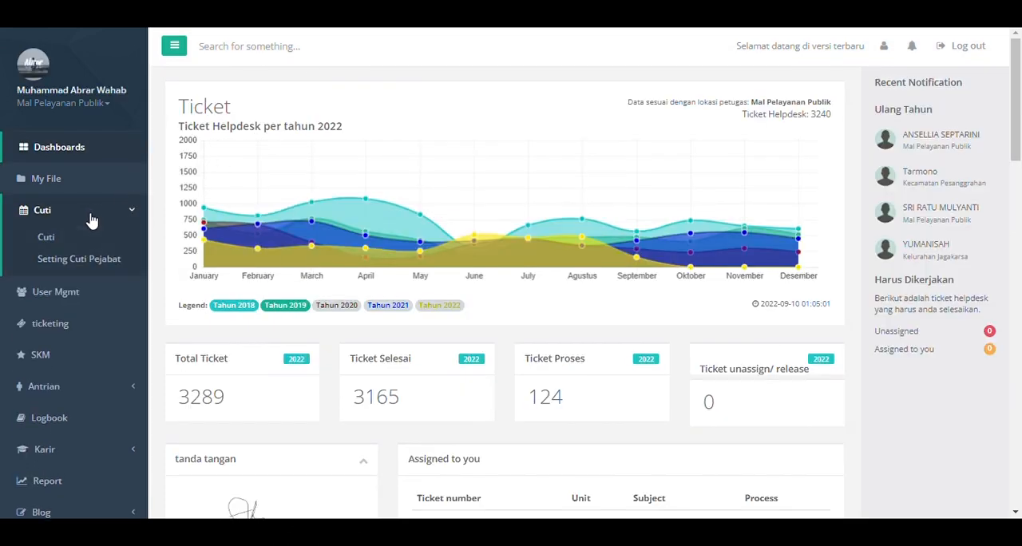
pyautogui.click(96, 262)
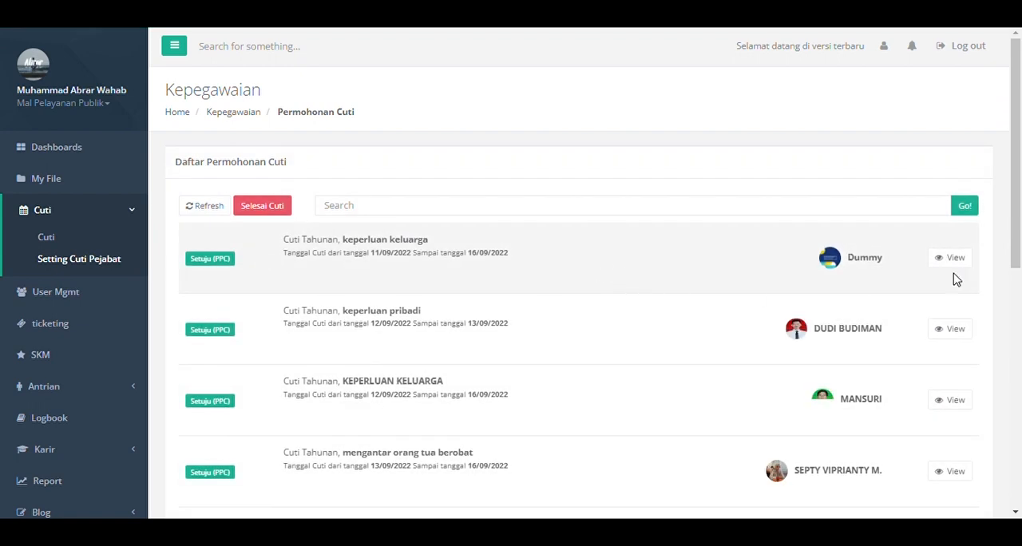
pyautogui.moveTo(1018, 227); pyautogui.dragTo(1019, 206)
pyautogui.click(951, 258)
pyautogui.click(421, 320)
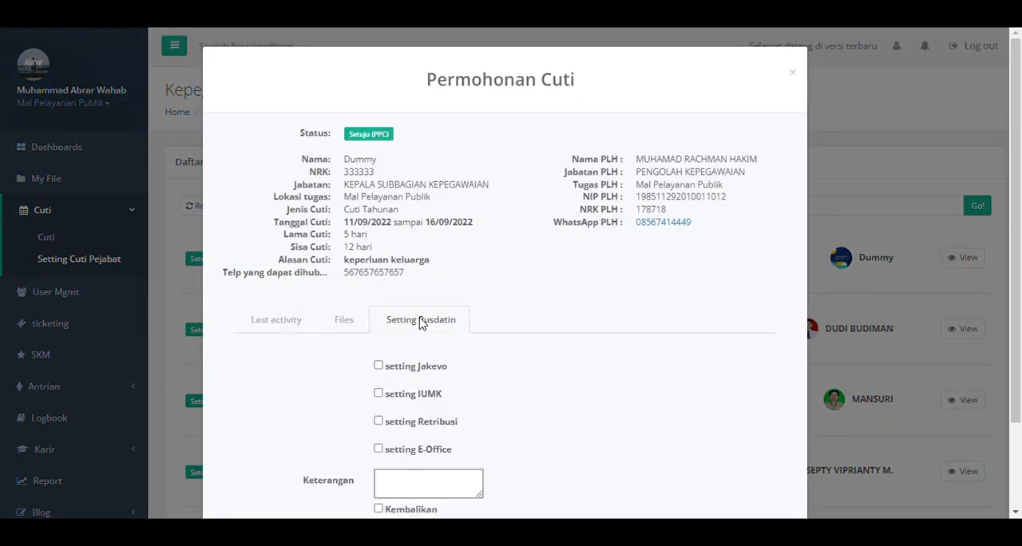
# Mark setting Jakevo, setting IUMK, setting Retribusi and setting E-Office as done for the request and save.
pyautogui.scroll(-2, 713, 318)
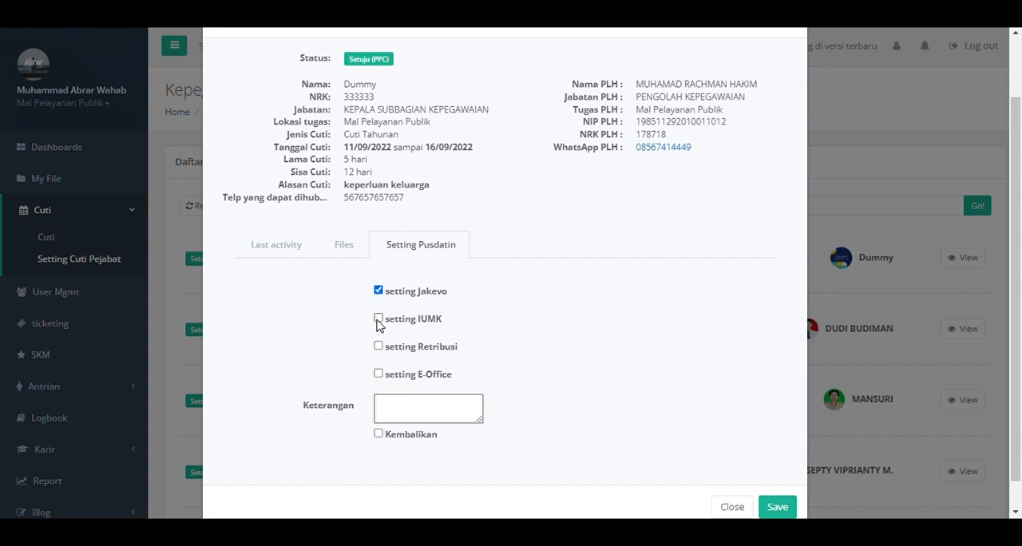
pyautogui.click(378, 318)
pyautogui.click(378, 346)
pyautogui.scroll(-1, 583, 335)
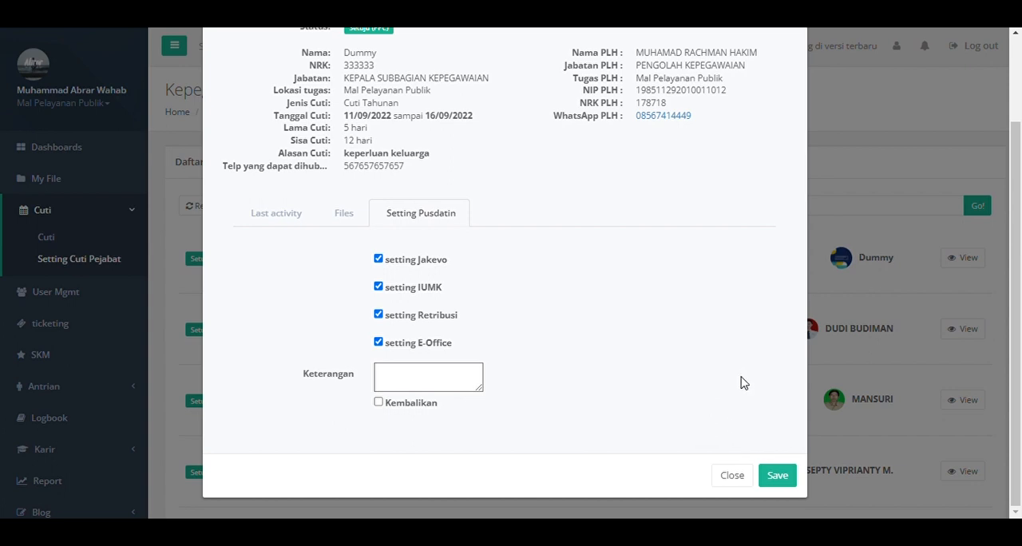
pyautogui.click(791, 483)
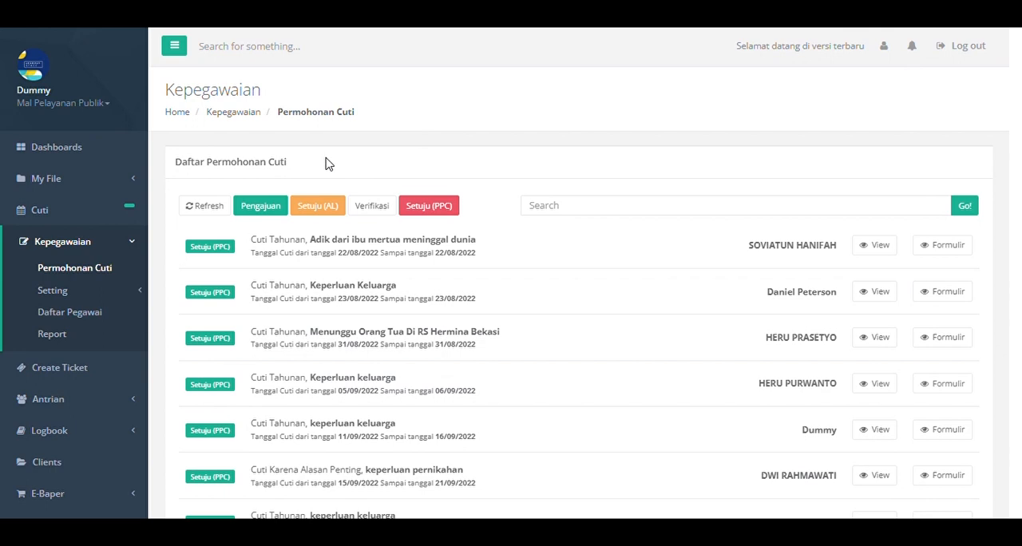
# Back in the Kepegawaian account, search Daftar Pegawai for the leave request's PLH by name and copy that employee's NRK.
pyautogui.click(93, 316)
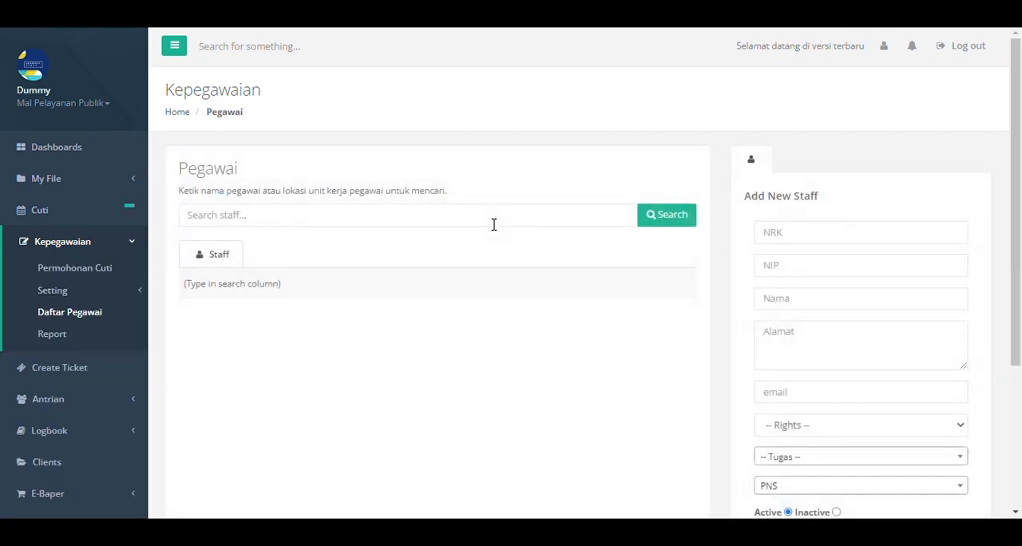
pyautogui.click(494, 223)
pyautogui.write('hakim')
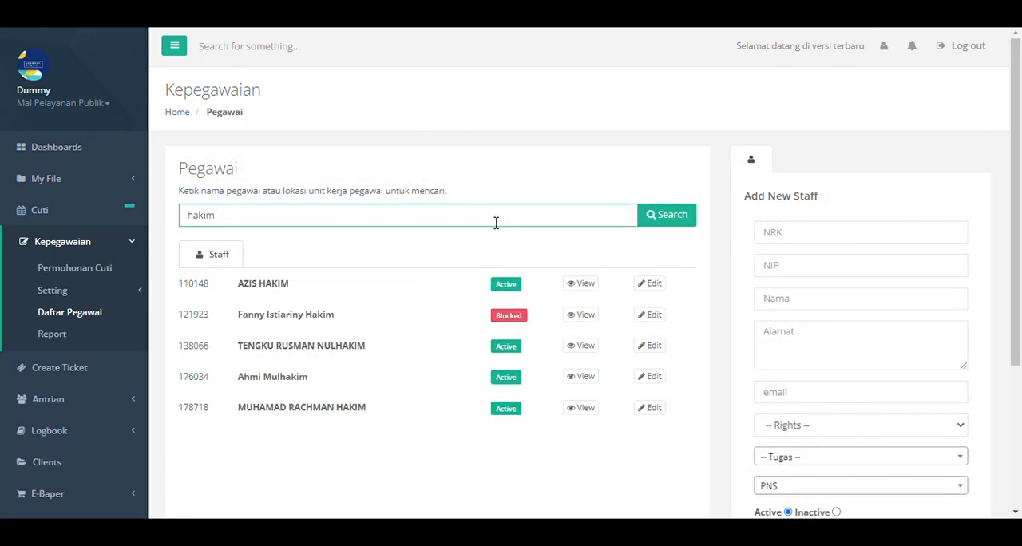
pyautogui.doubleClick(193, 409)
pyautogui.hotkey('ctrl', 'c')
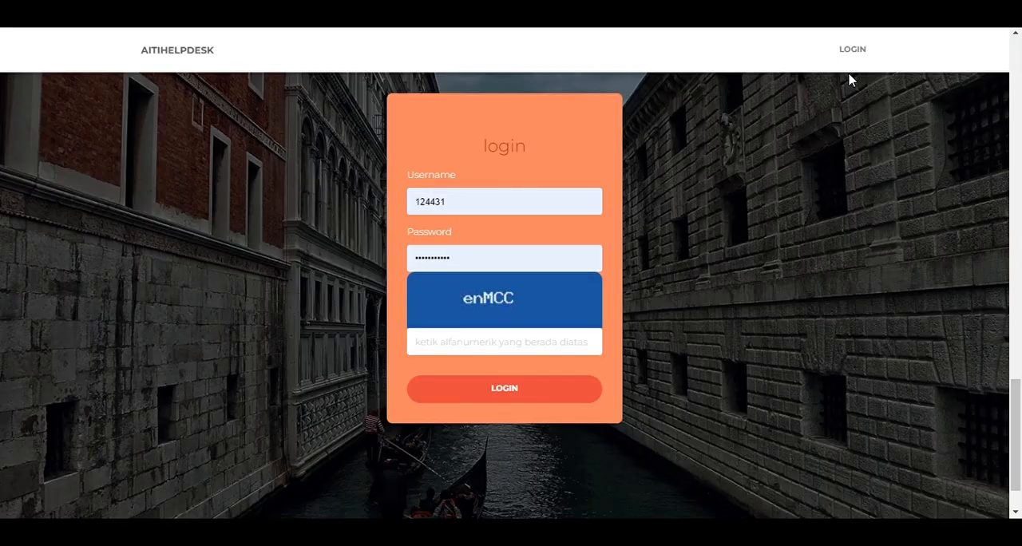
# On the AITIHELPDESK login form, enter the PLH's copied NRK as the username.
pyautogui.doubleClick(564, 206)
pyautogui.hotkey('ctrl', 'v')
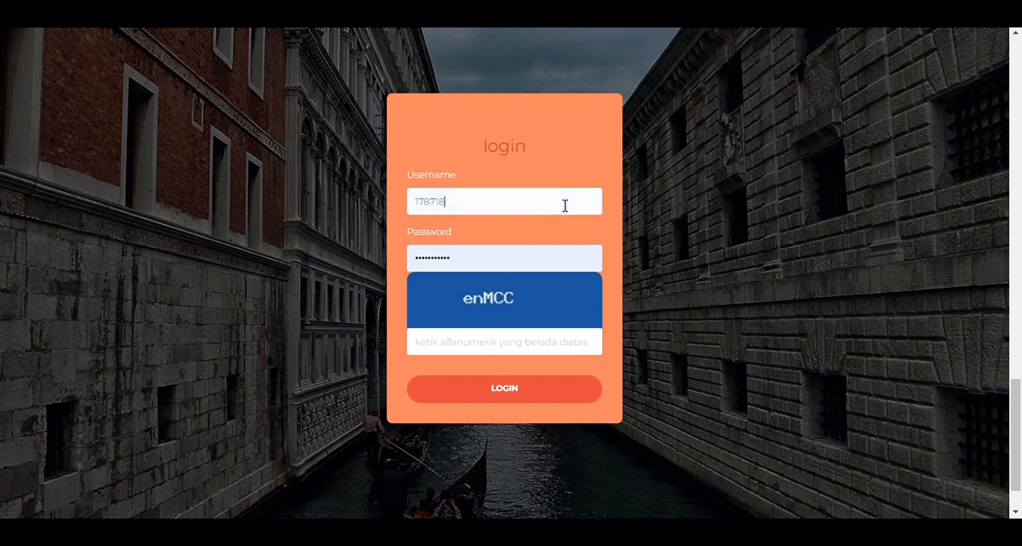
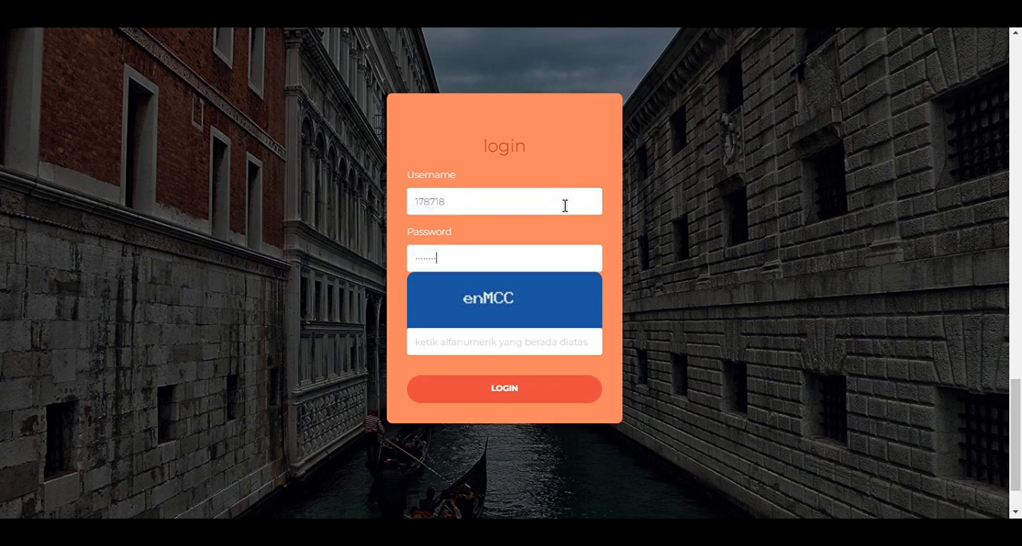
# Fill in the alphanumeric captcha code shown on the login form for the PLH's account.
pyautogui.write('en')
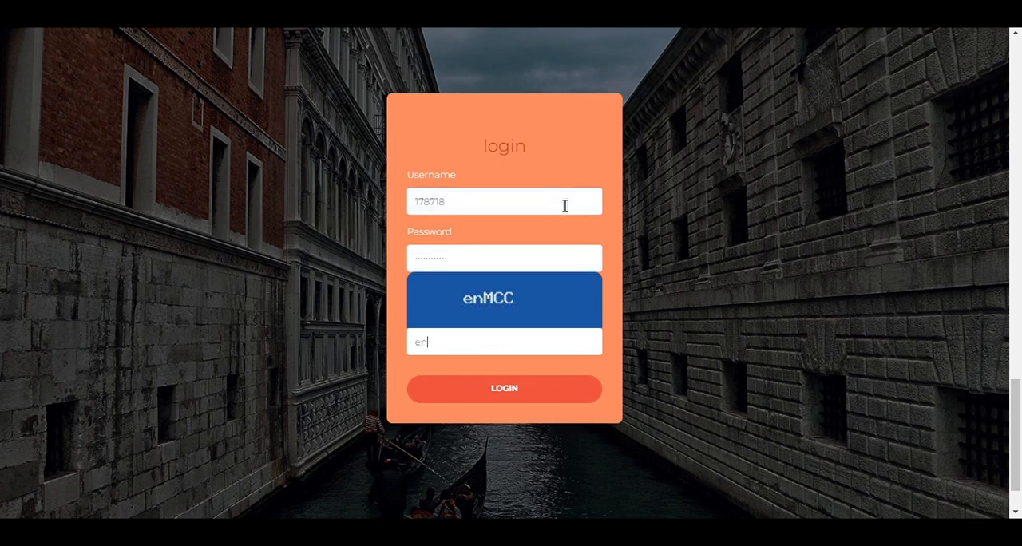
pyautogui.write('MCC')
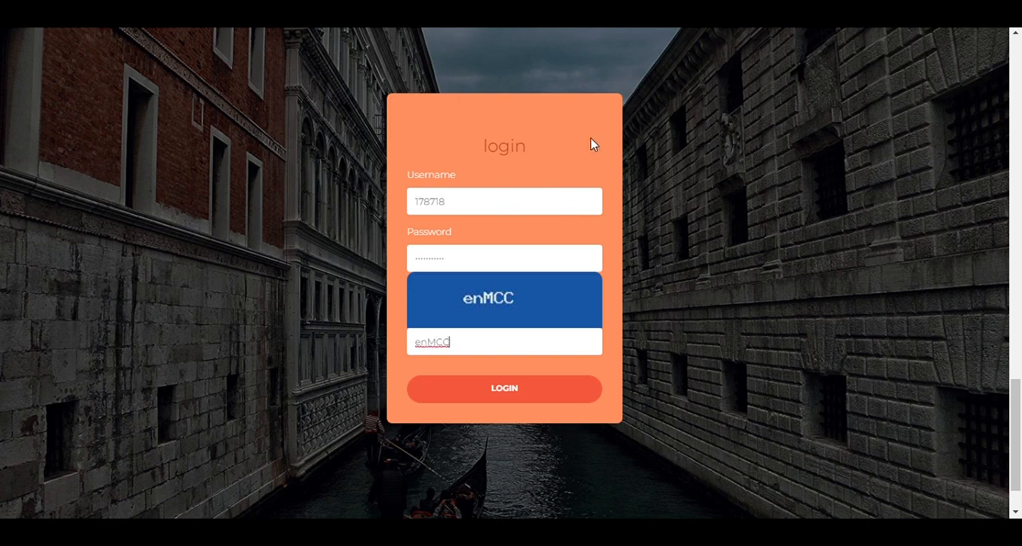
# Submit the completed login form to sign in to the PLH's account.
pyautogui.press('Return')
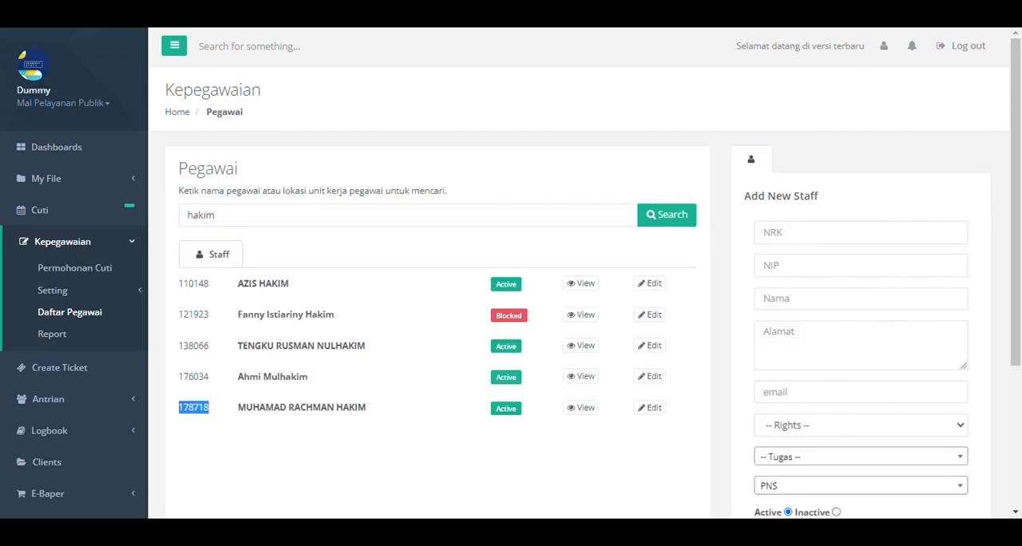
# Review the Dummy request for keperluan keluarga in the personnel leave list and in the Setting Cuti Pejabat list of the other accounts.
pyautogui.click(96, 272)
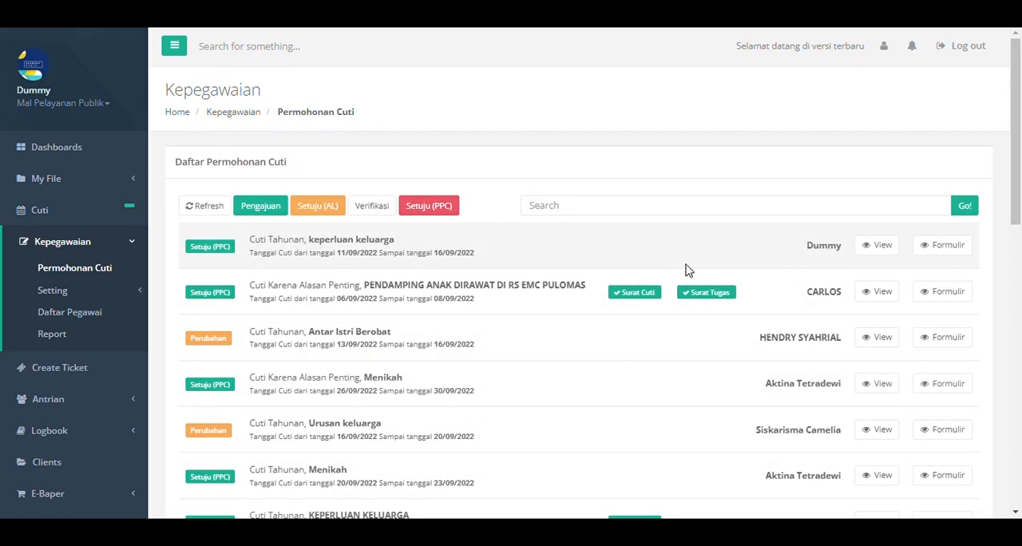
pyautogui.click(869, 254)
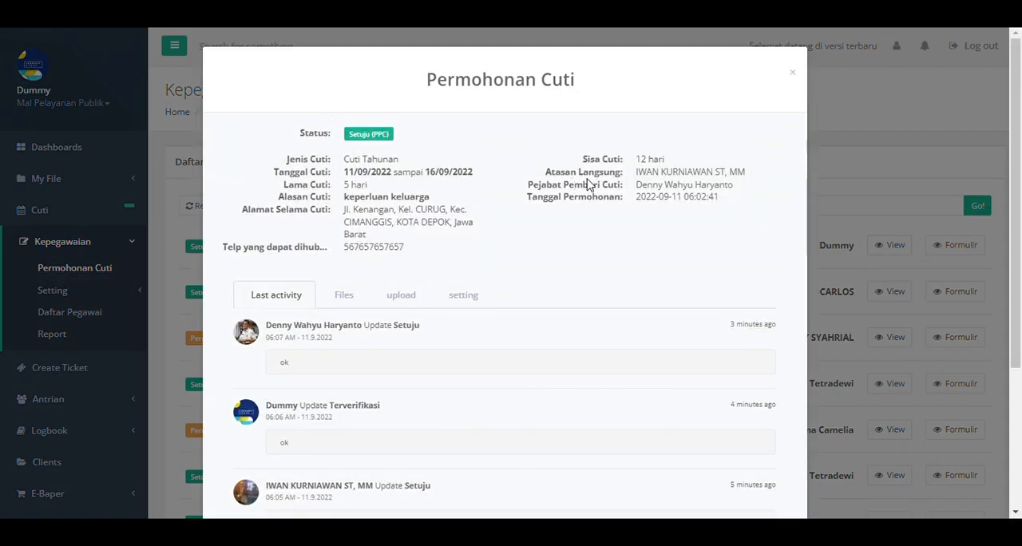
pyautogui.click(912, 144)
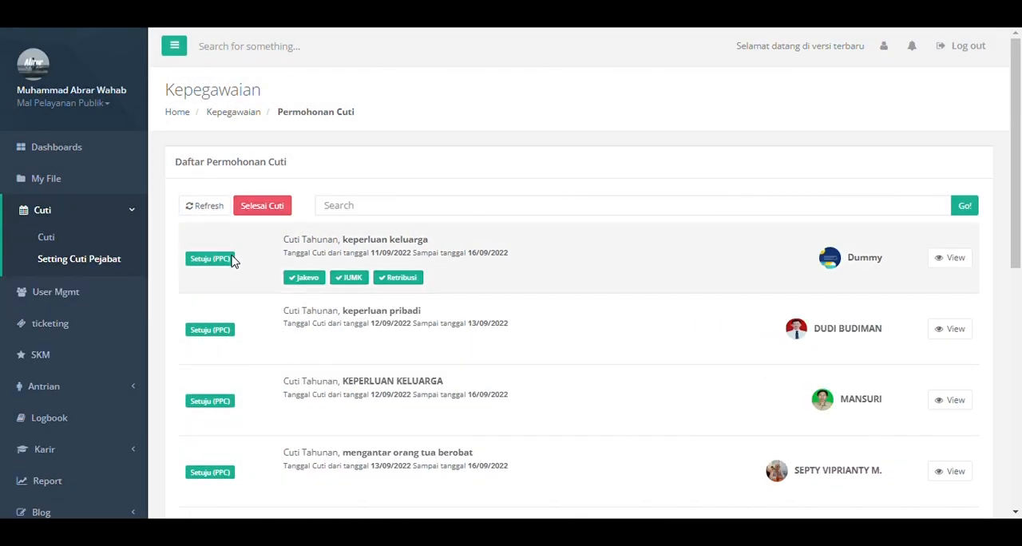
pyautogui.click(956, 264)
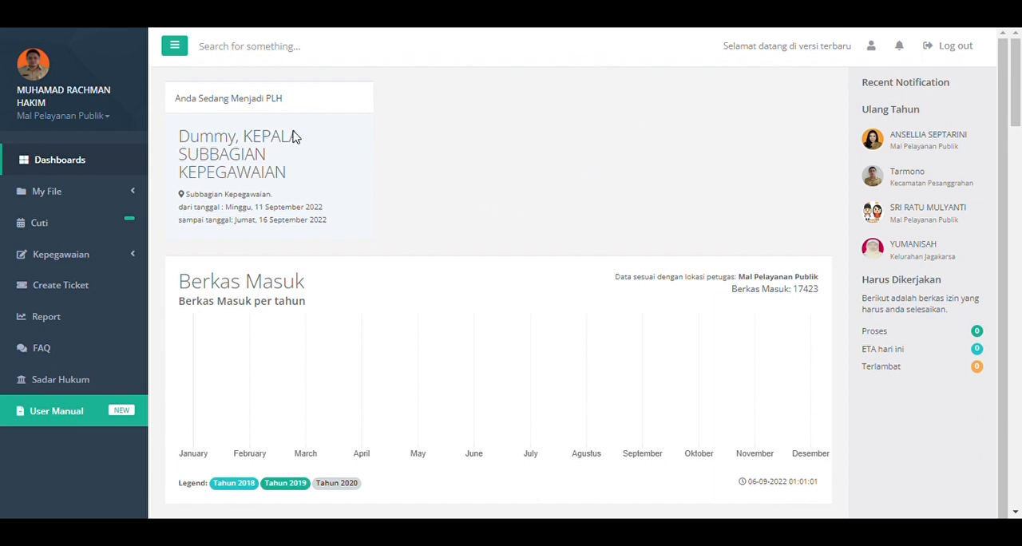
# Examine the PLH notice's title, position, unit and date range on the dashboard, and dismiss the helpdesk rating dialog.
pyautogui.moveTo(175, 103); pyautogui.dragTo(310, 106)
pyautogui.click(401, 151)
pyautogui.moveTo(180, 135); pyautogui.dragTo(301, 179)
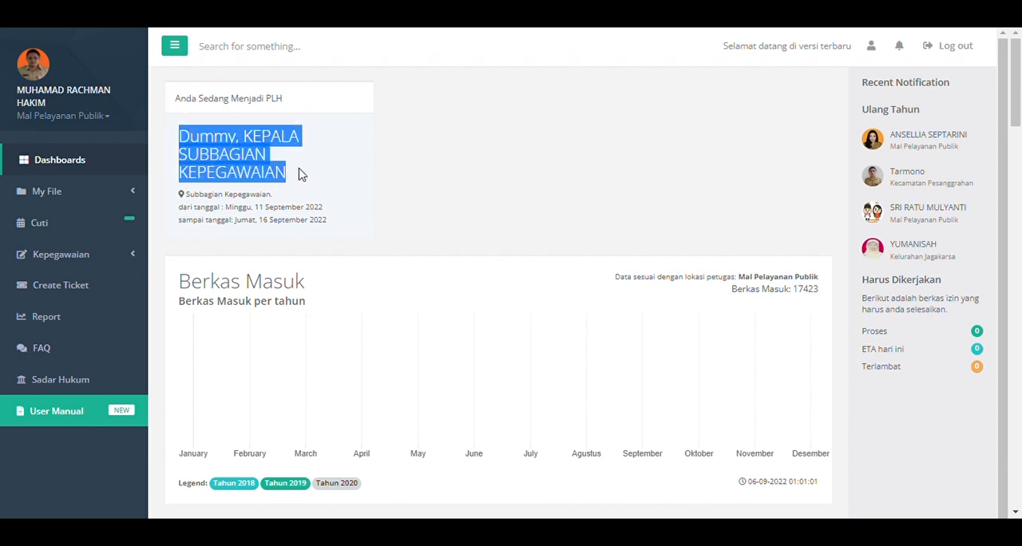
pyautogui.tripleClick(227, 200)
pyautogui.click(592, 194)
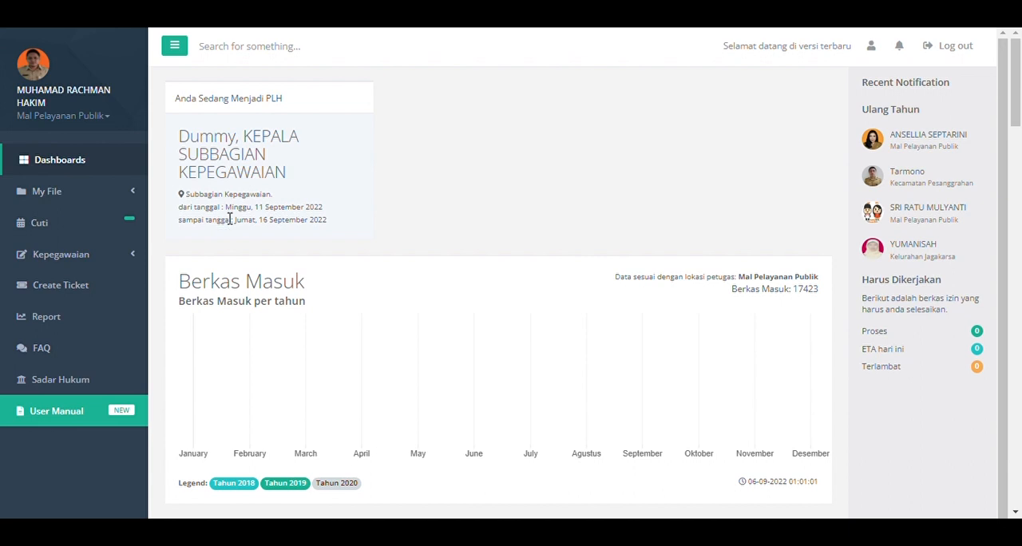
pyautogui.moveTo(256, 206); pyautogui.dragTo(360, 215)
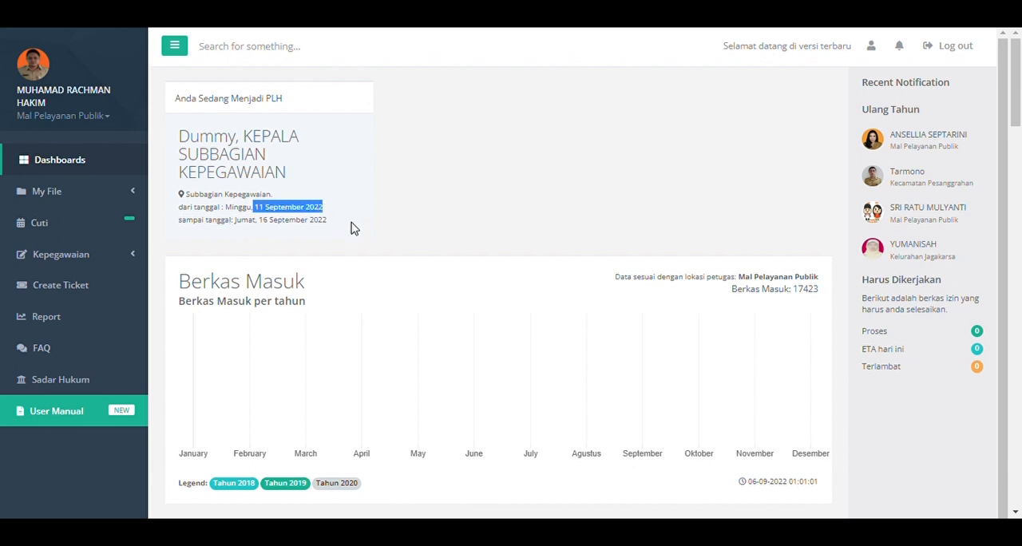
pyautogui.moveTo(183, 220); pyautogui.dragTo(377, 233)
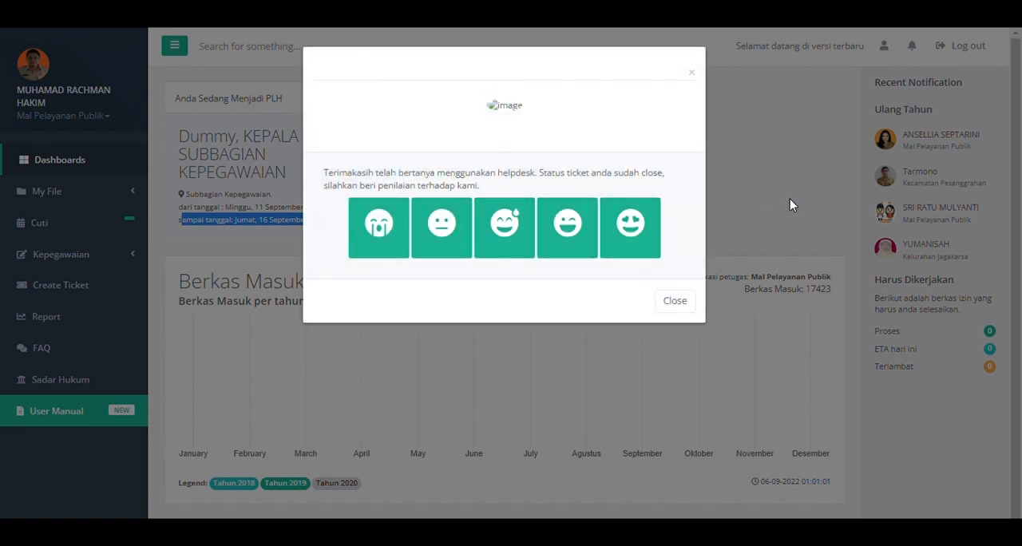
pyautogui.click(789, 200)
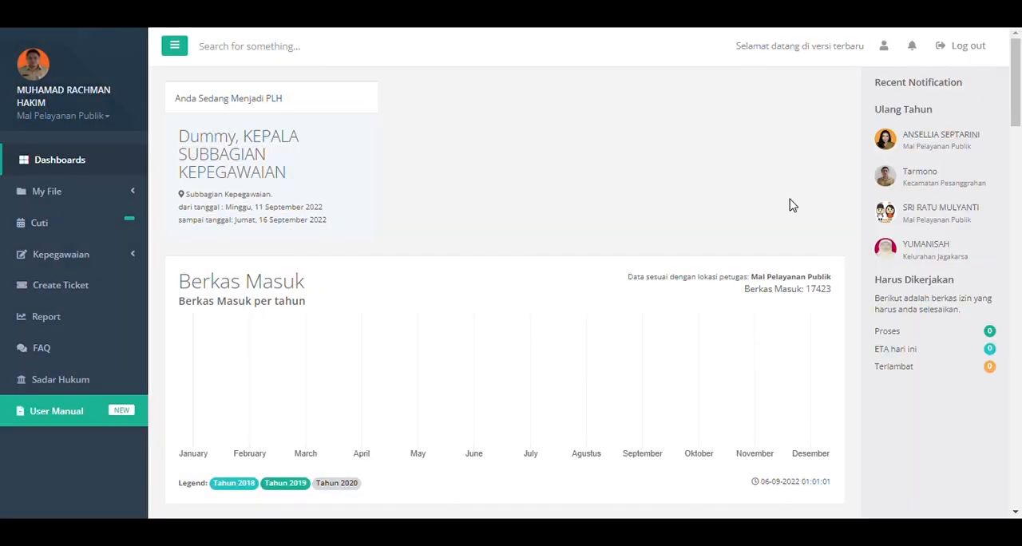